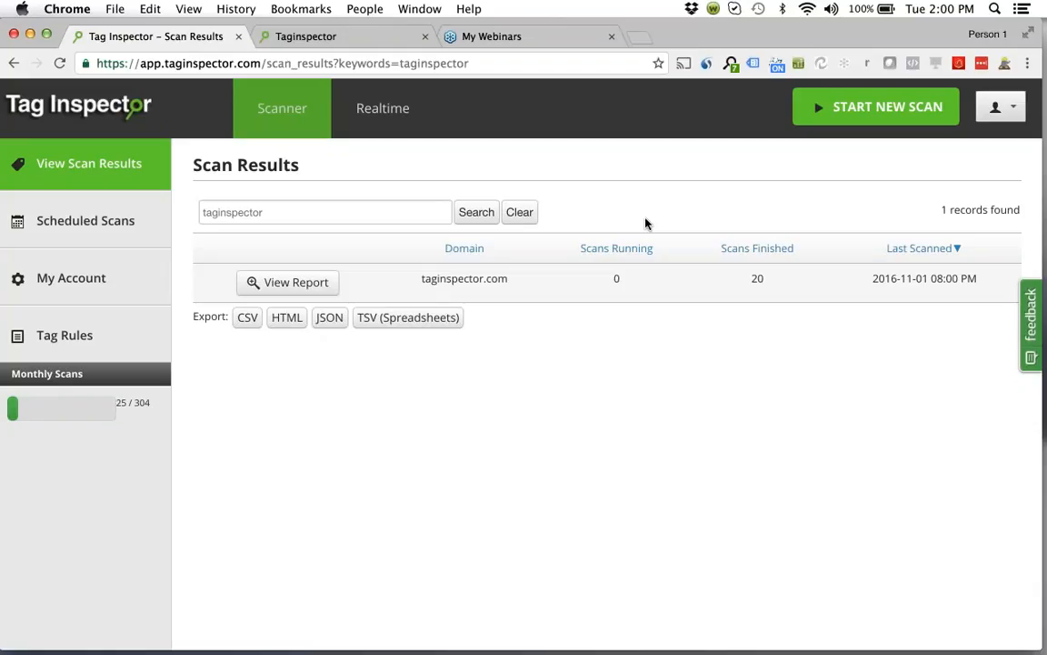
click(1036, 63)
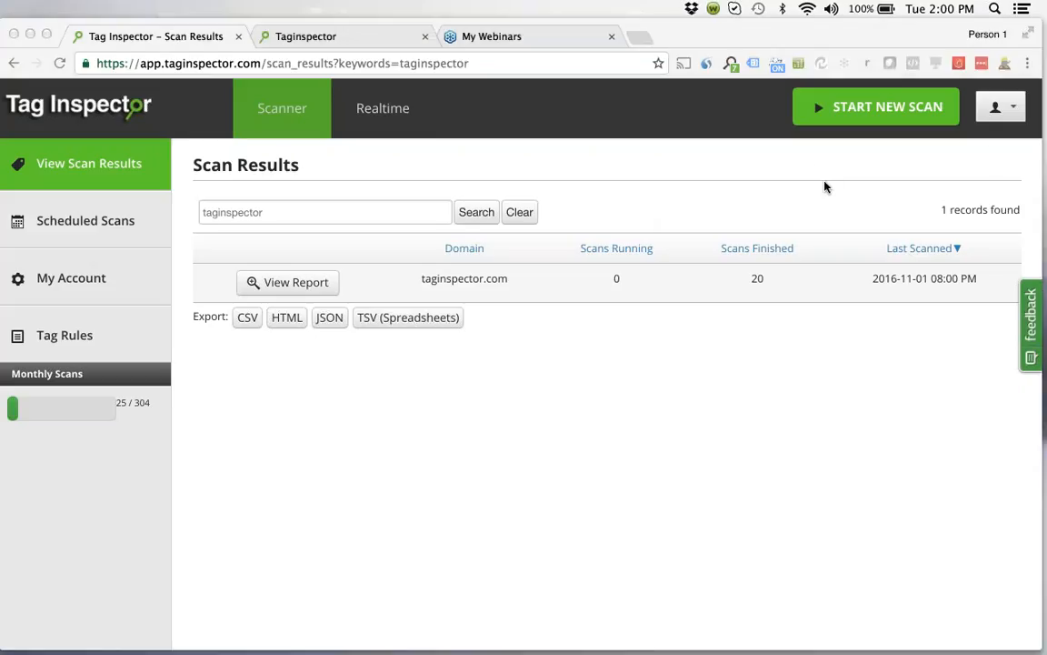
click(633, 173)
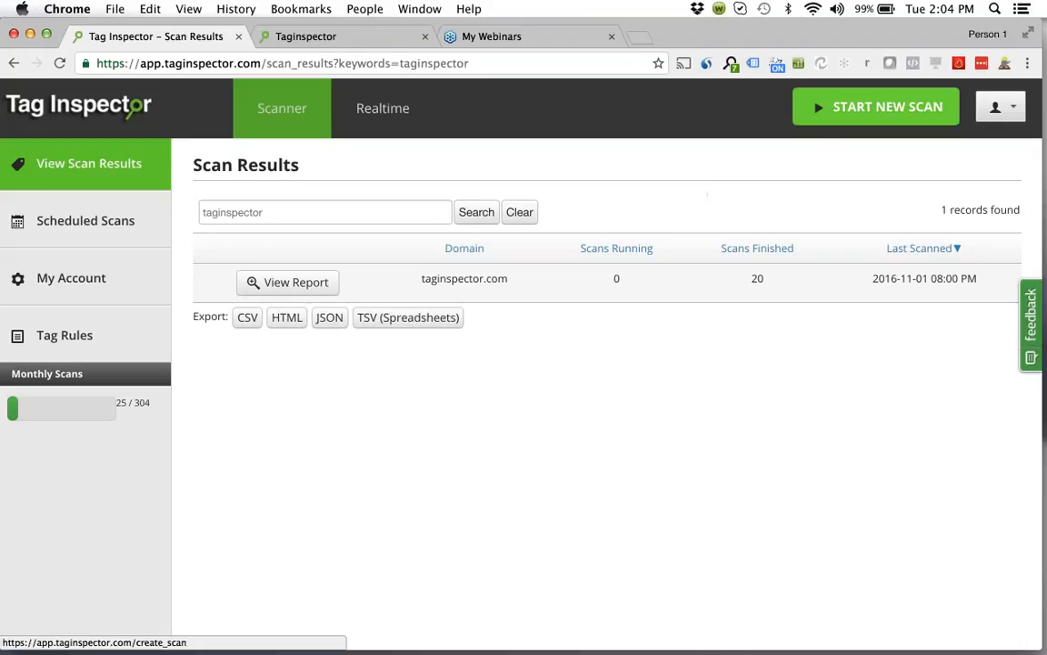
Step: Start a new scan with blog.taginspector.com as the URL to scan
click(882, 123)
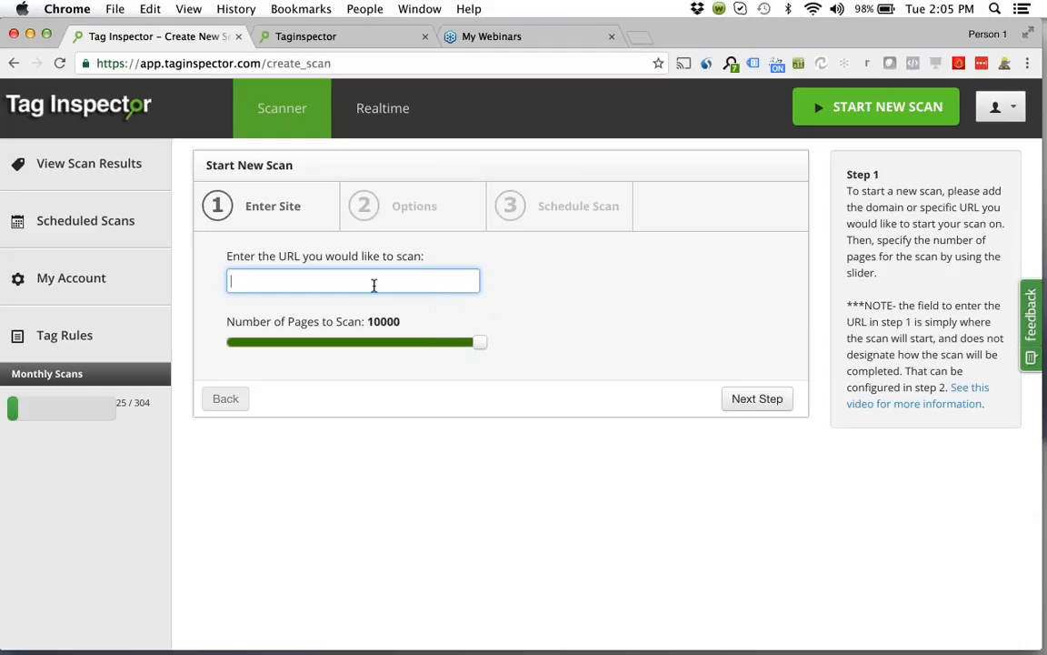
text(taginspector.com)
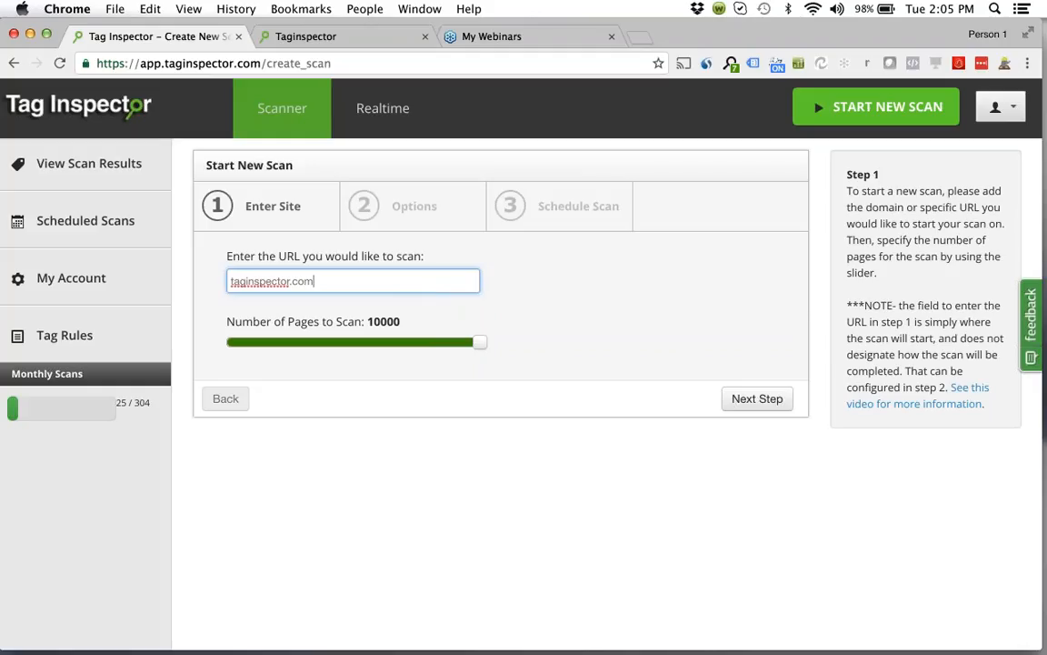
click(229, 282)
text(blog.)
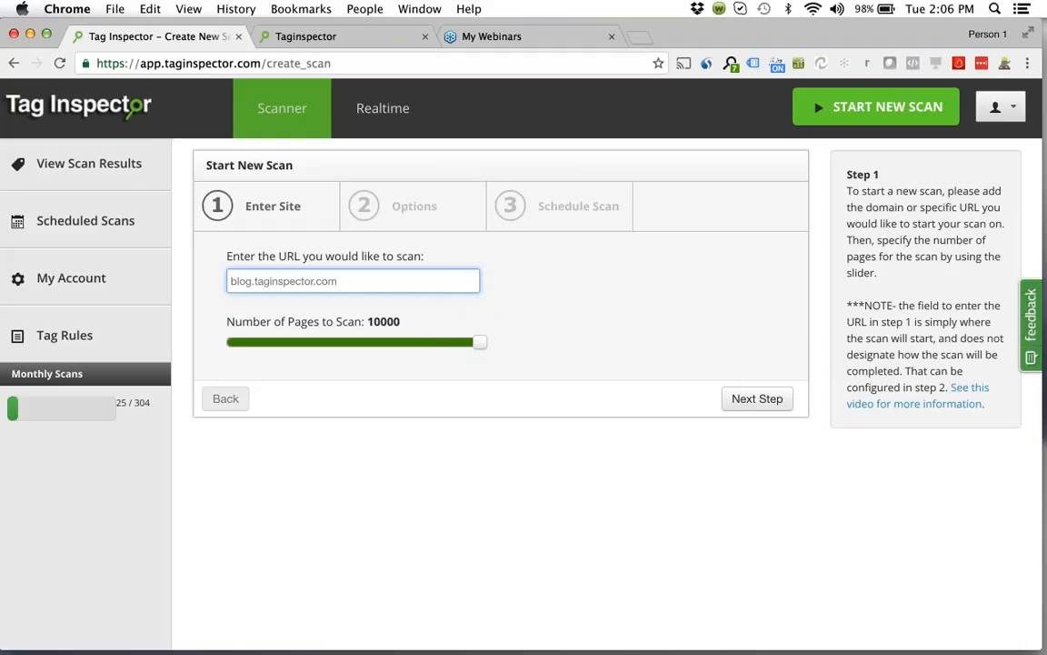
Step: Limit the scan to 4990 pages and continue to the scan options
click(363, 313)
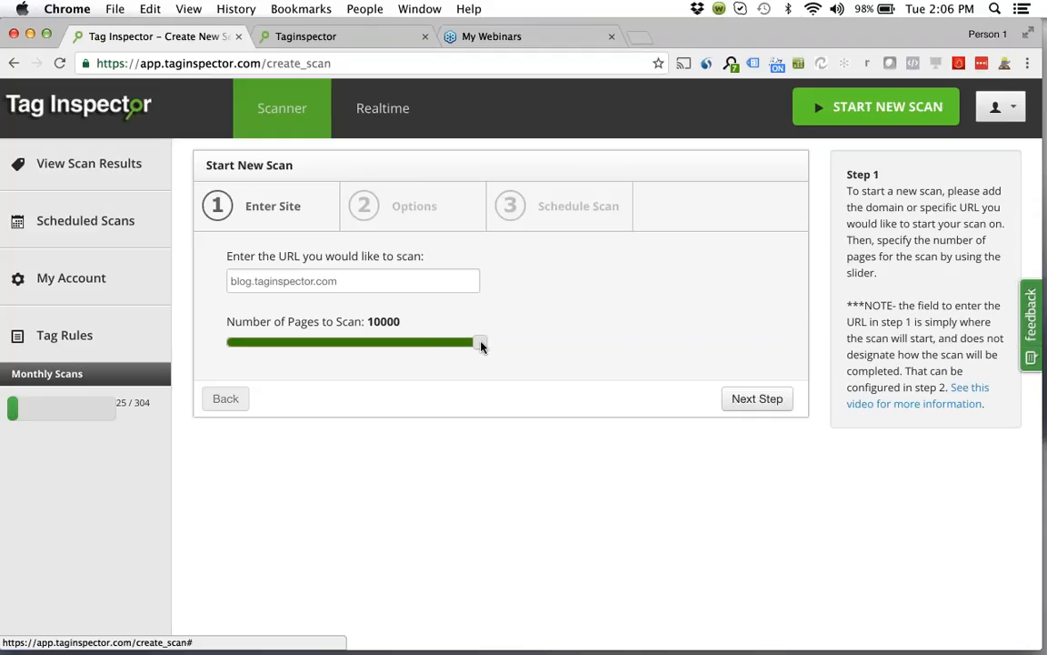
drag(482, 345, 357, 345)
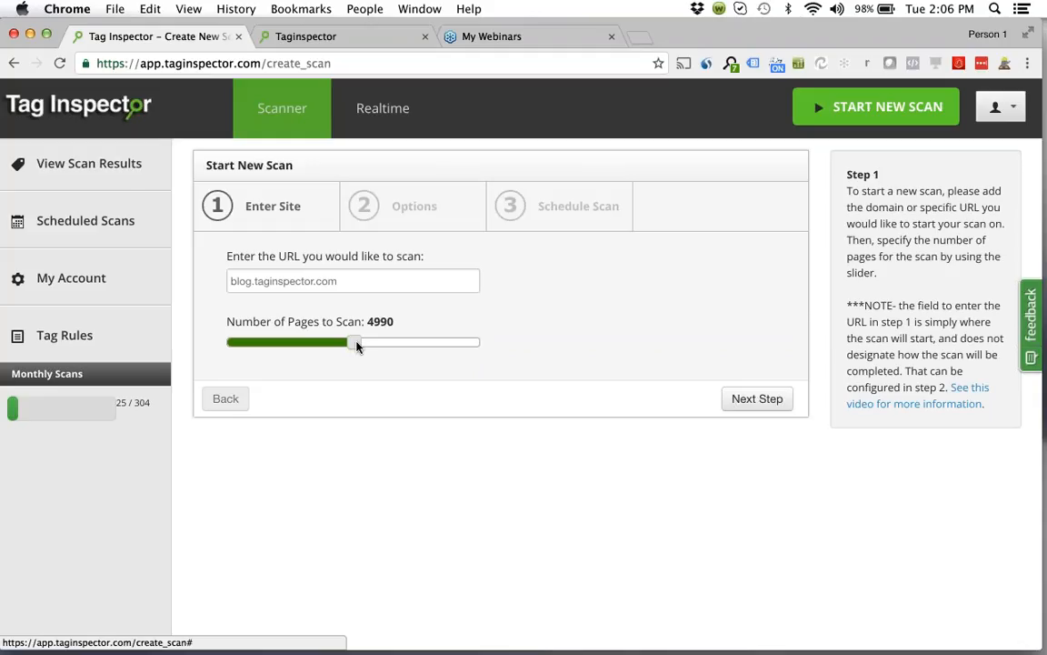
click(746, 404)
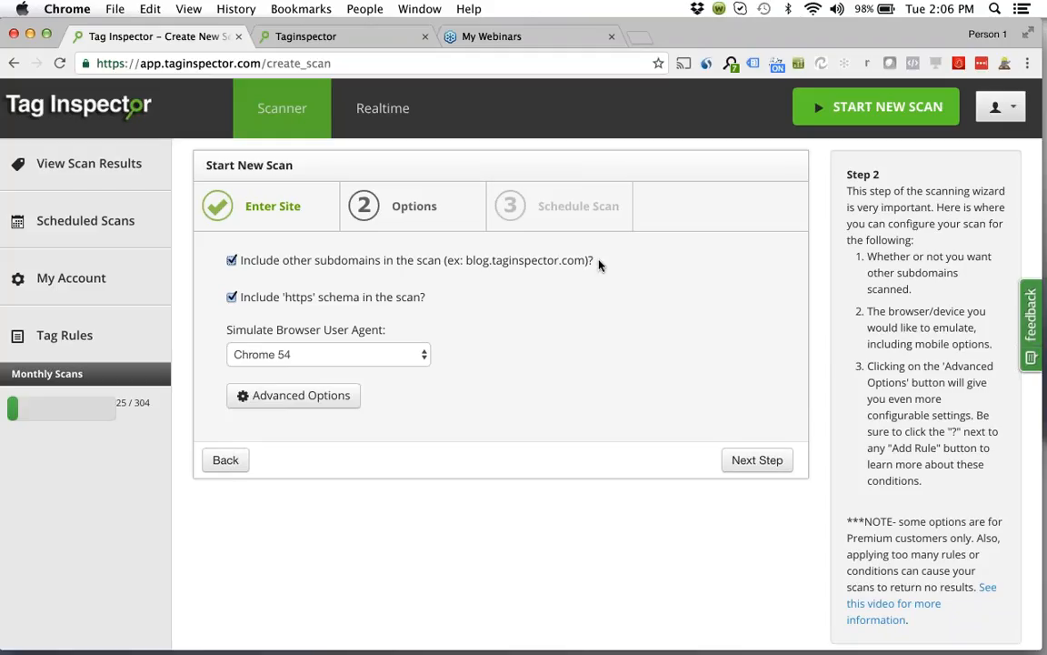
Step: Exclude other subdomains from the scan
drag(427, 297, 275, 262)
click(258, 264)
click(239, 262)
click(232, 260)
Step: Review the browser user agents that the scan can simulate
click(423, 362)
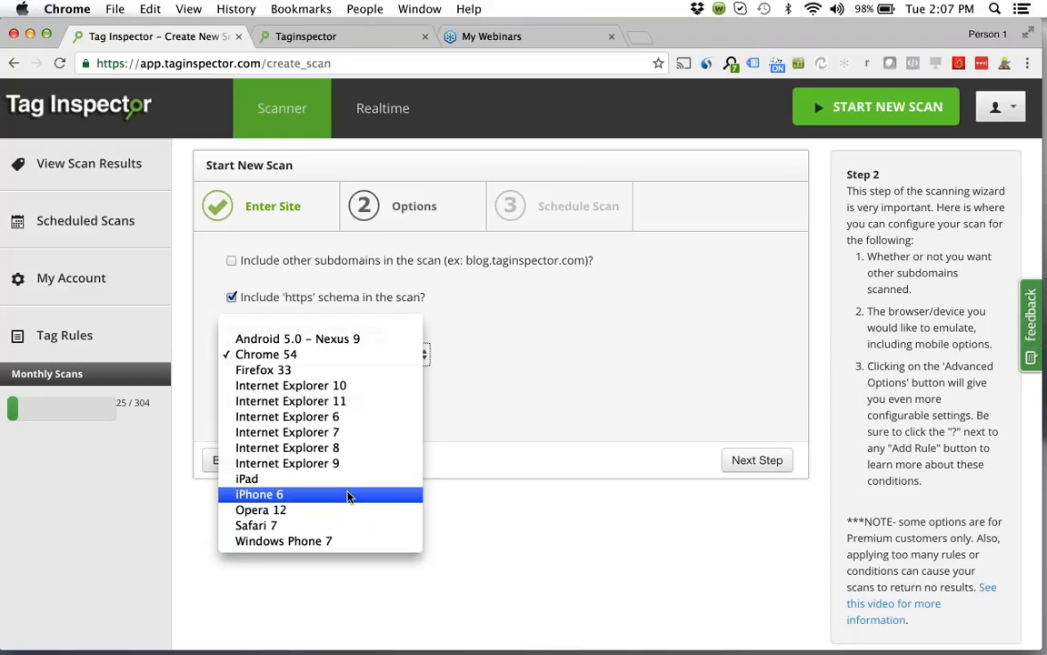
click(594, 388)
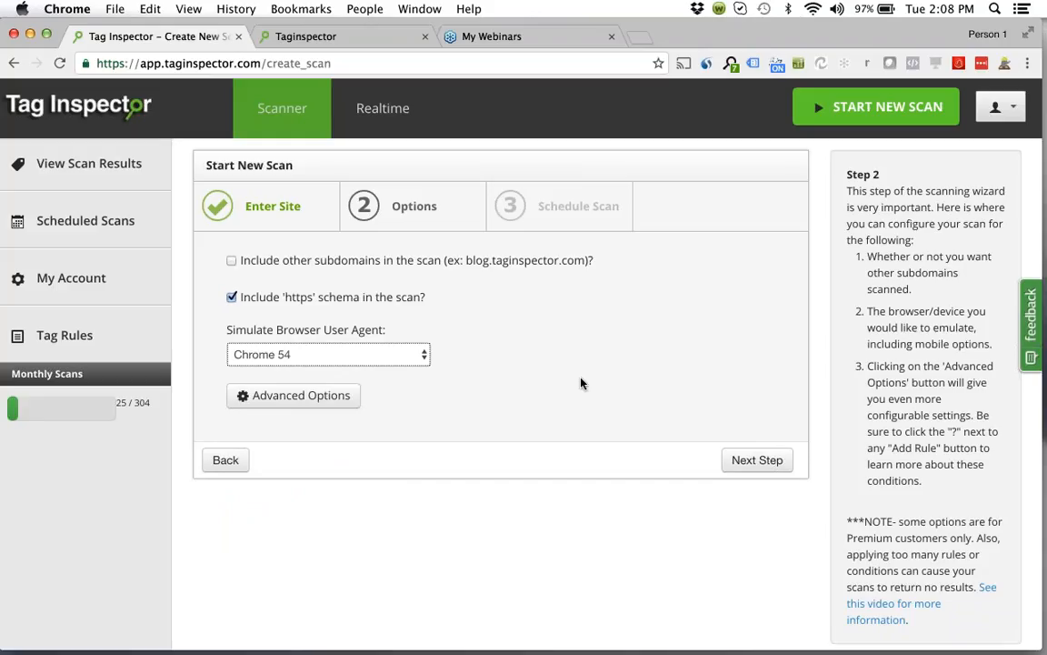
click(527, 385)
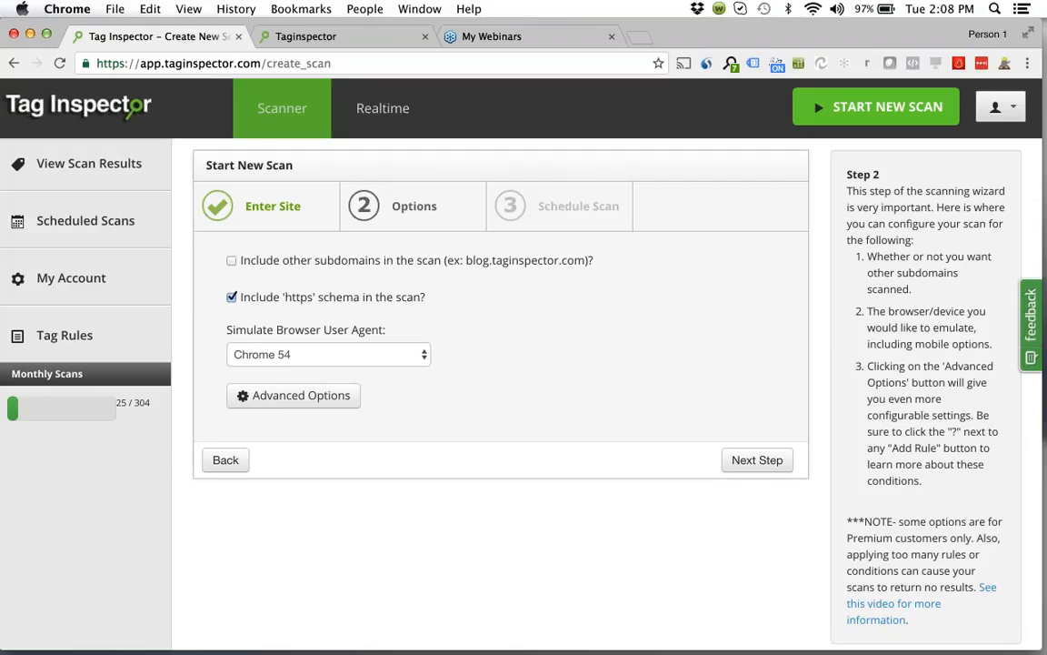
Step: In the advanced options, add a rule to scan only specific pages whose URL contains blog.taginspector.com
click(269, 404)
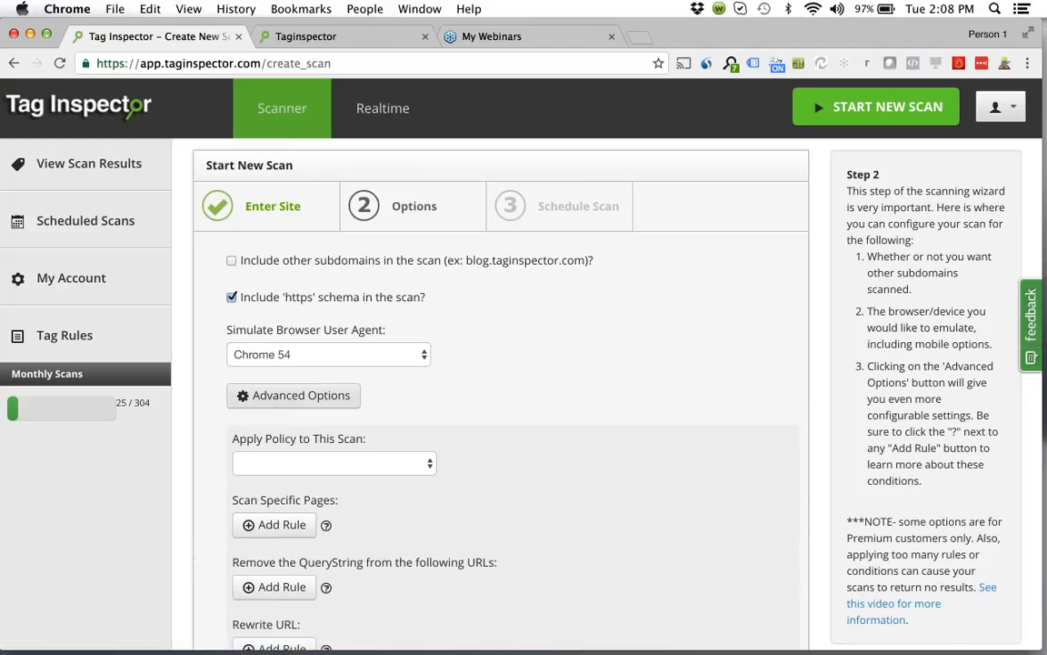
scroll(268, 405, down, 3)
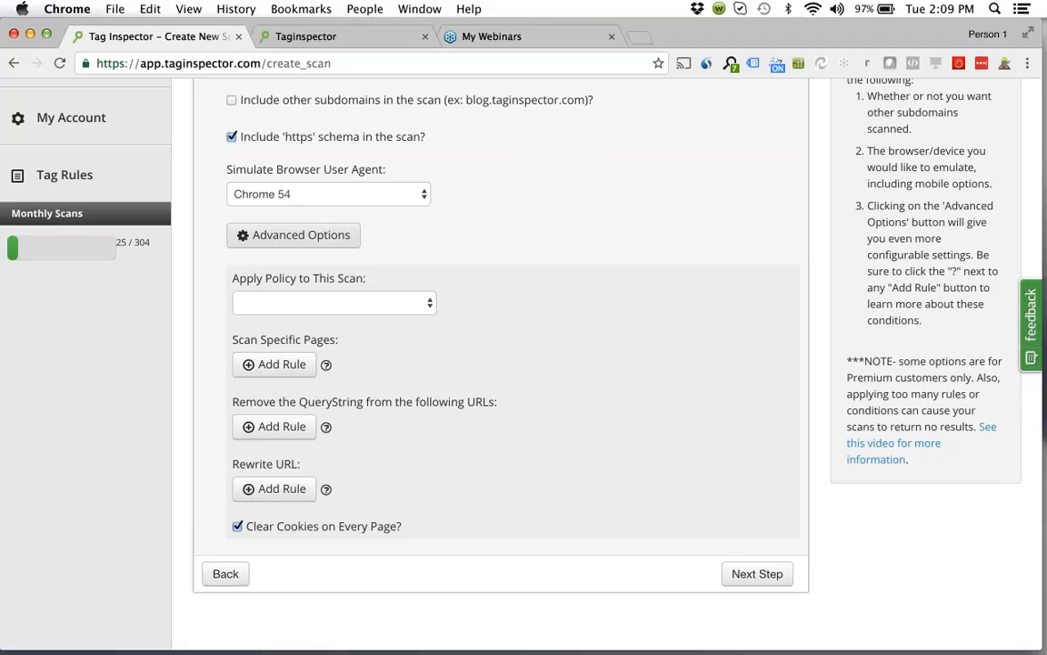
click(261, 365)
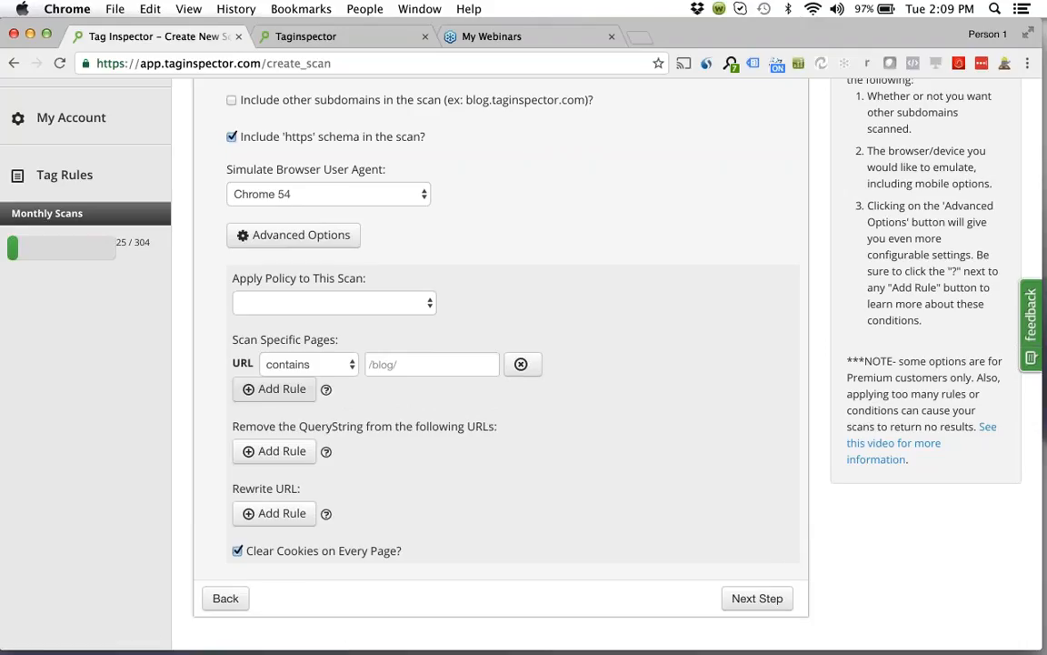
click(369, 364)
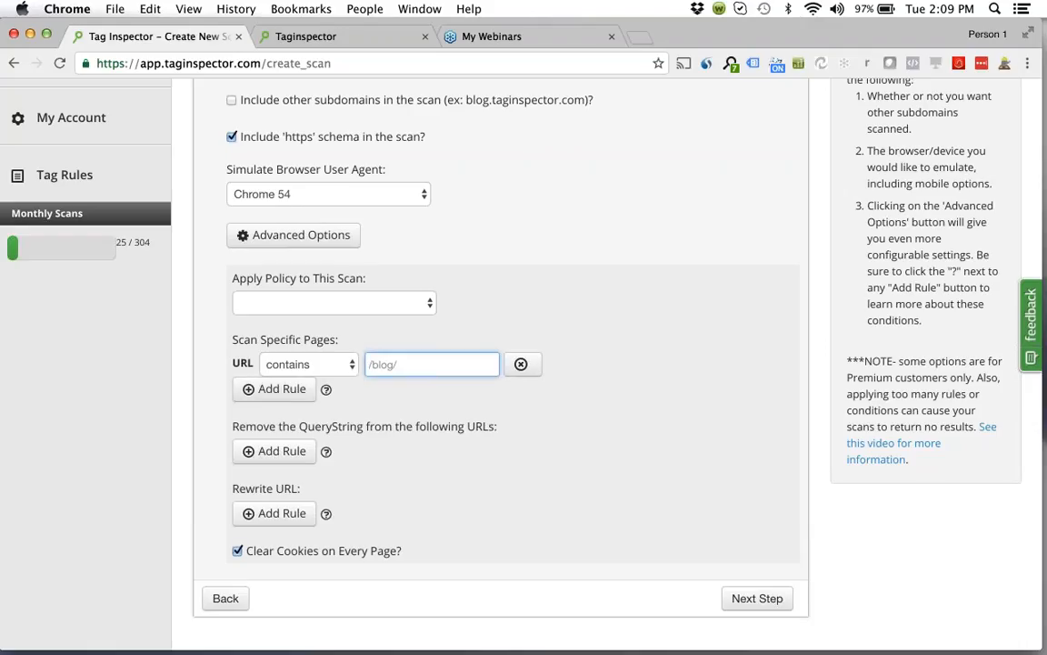
click(400, 364)
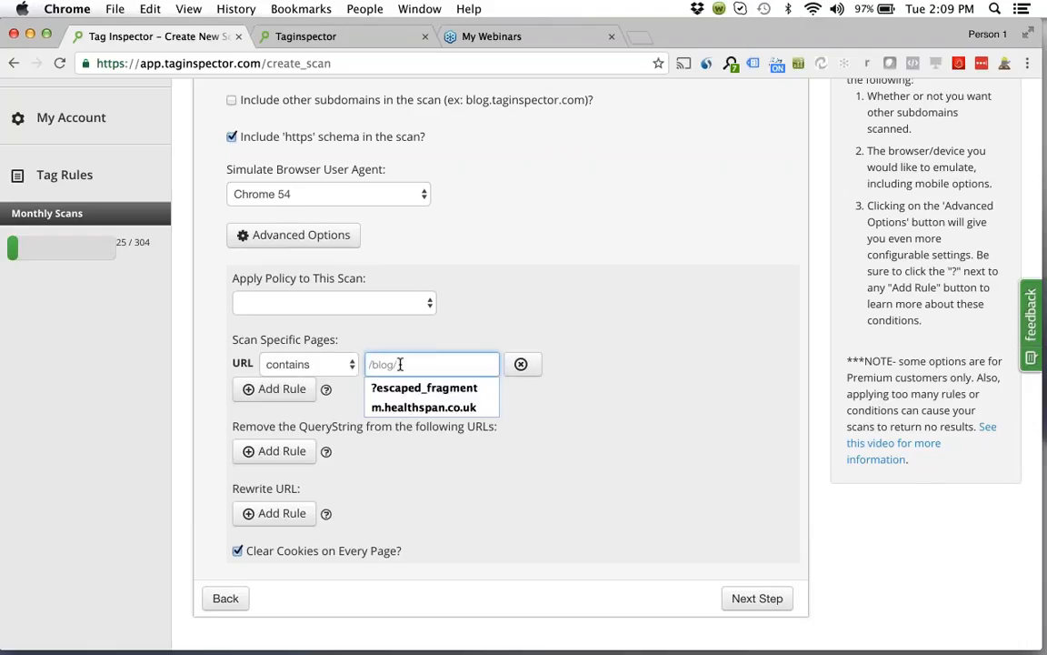
text(blog.)
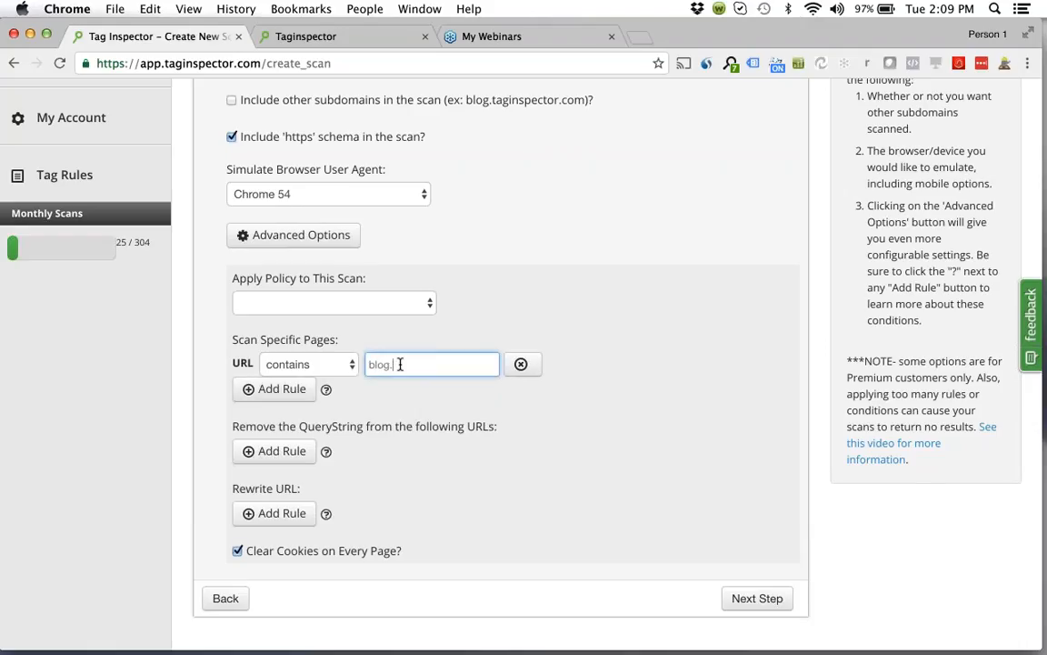
text(taginspector.com)
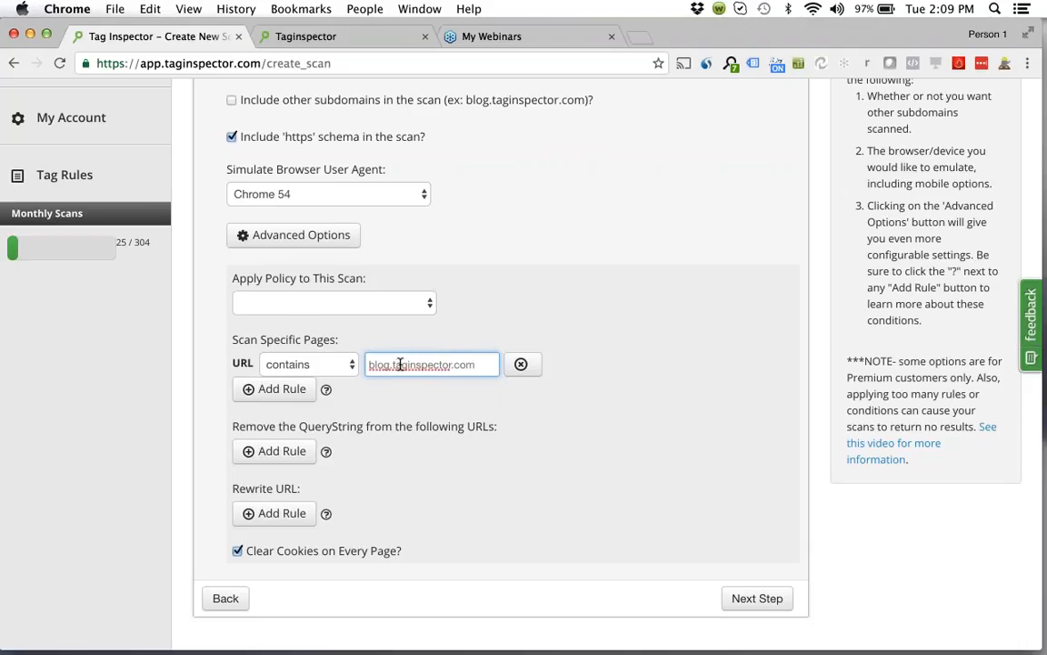
Step: Review the URL match conditions available for the specific-pages rule
click(345, 369)
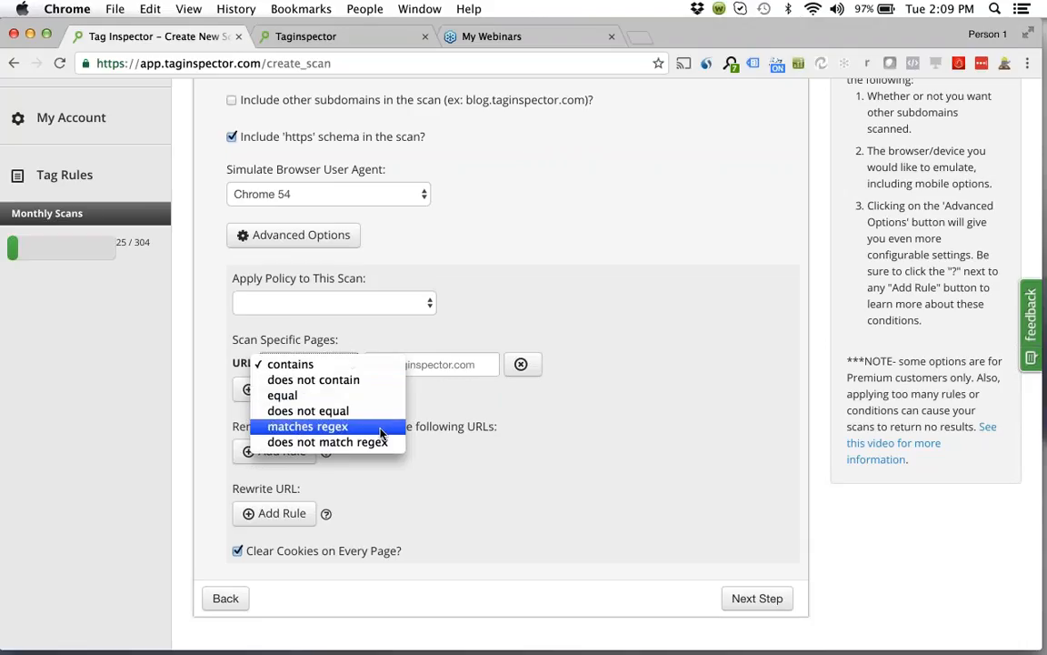
click(544, 423)
click(370, 398)
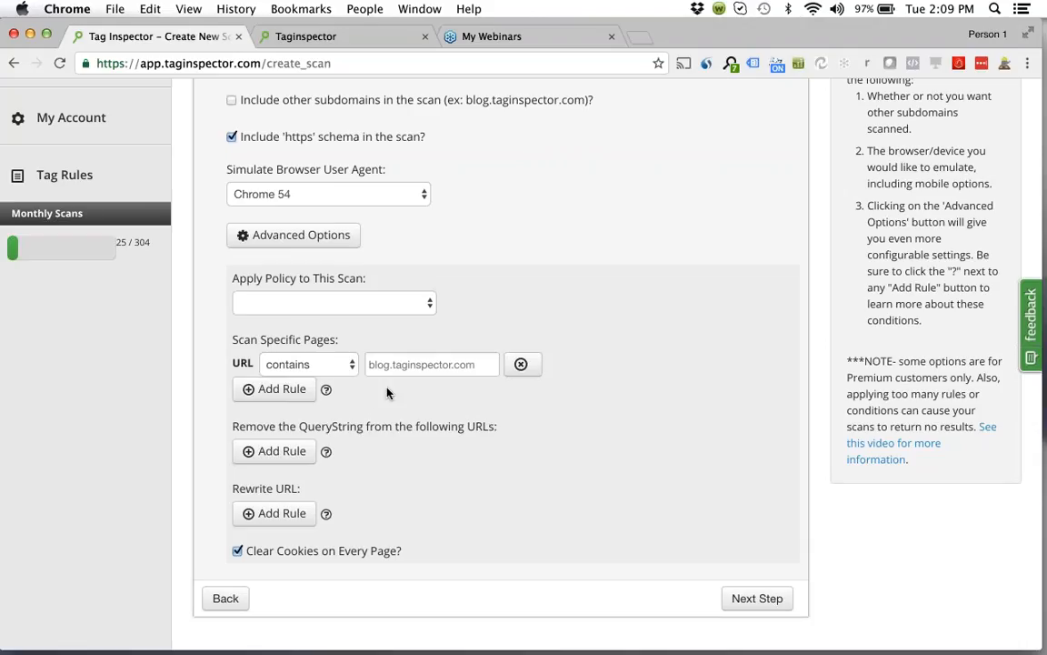
Step: Add a blank rule for removing the query string from URLs and review its match conditions
scroll(372, 393, down, 1)
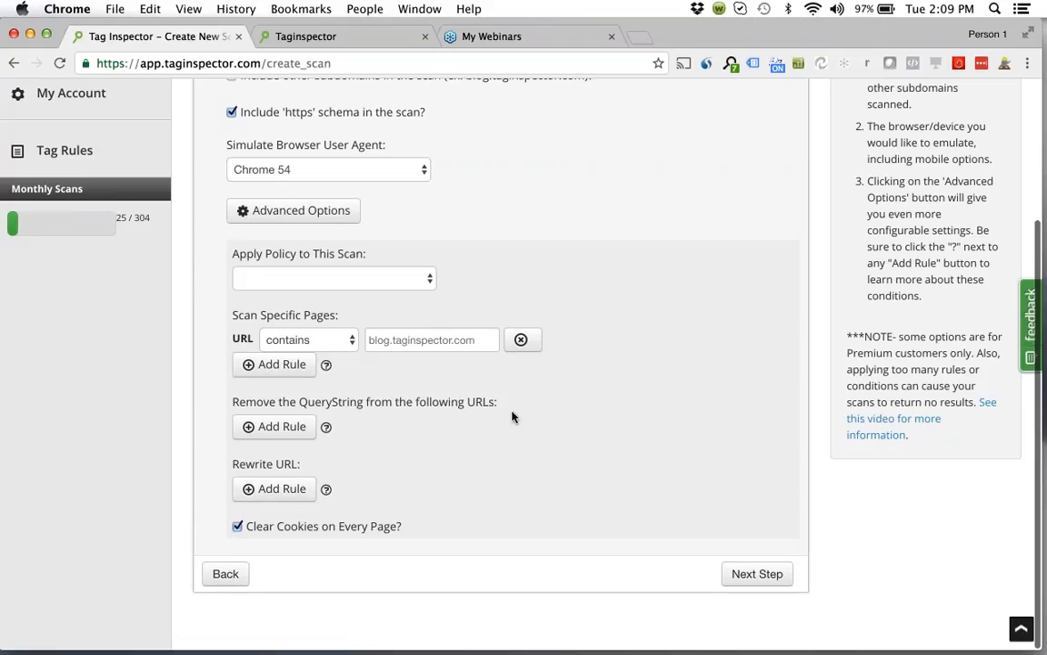
click(283, 433)
click(314, 430)
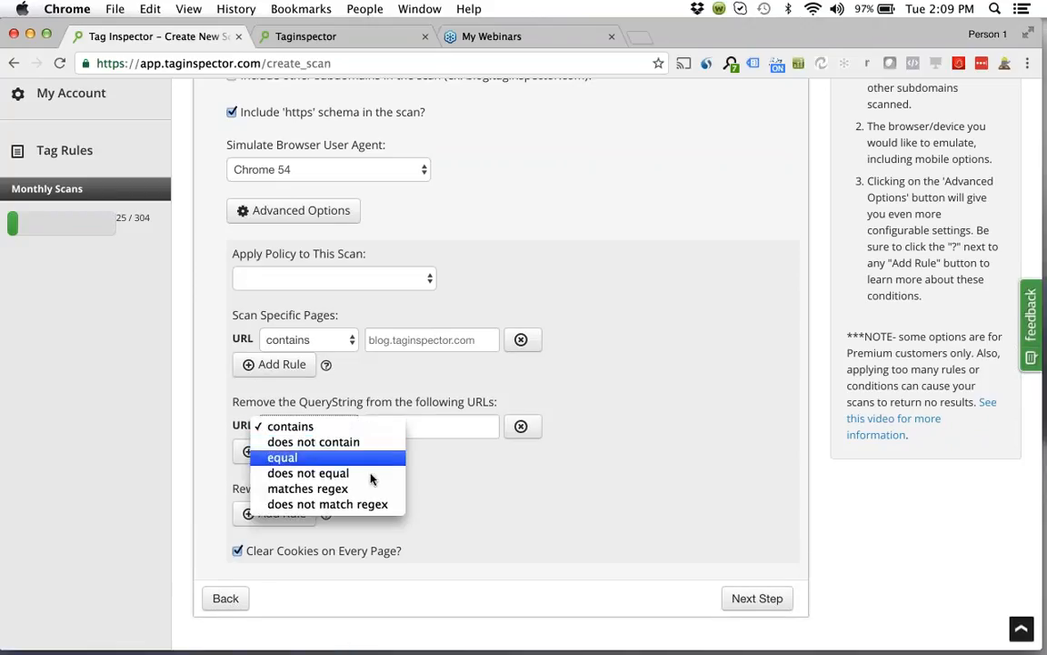
click(512, 486)
click(405, 425)
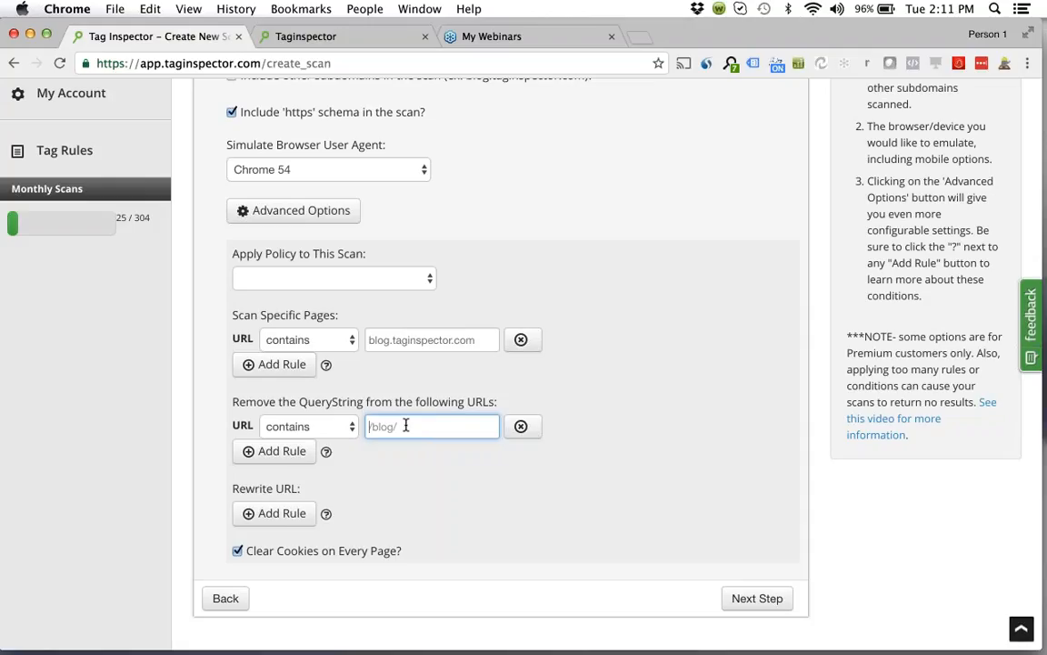
click(365, 481)
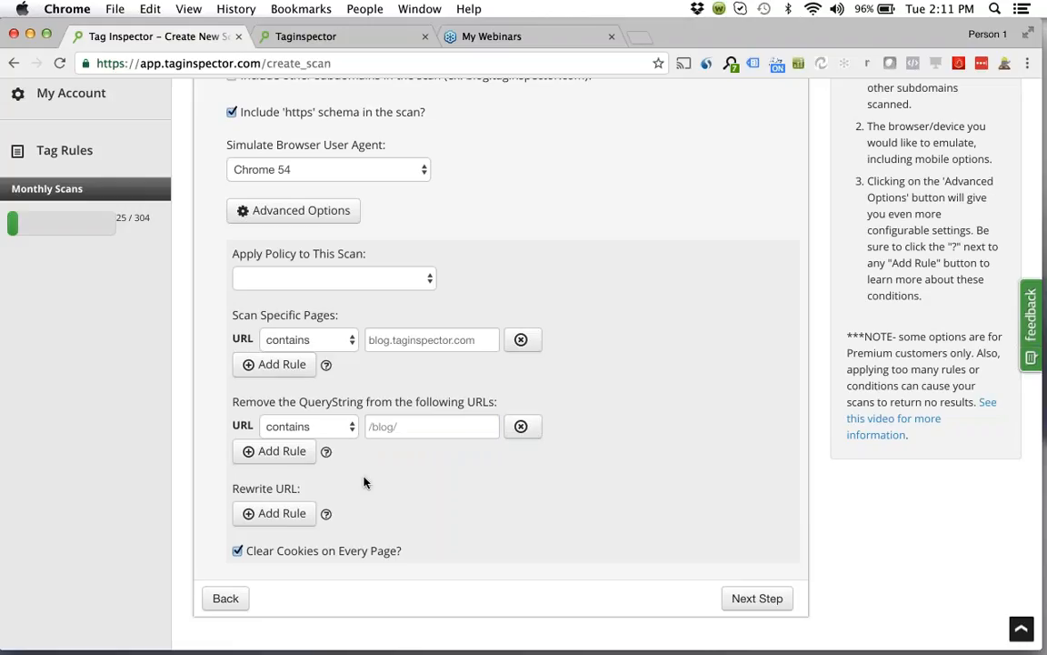
Step: Add a blank URL rewrite rule with its pattern and substitution fields
click(275, 514)
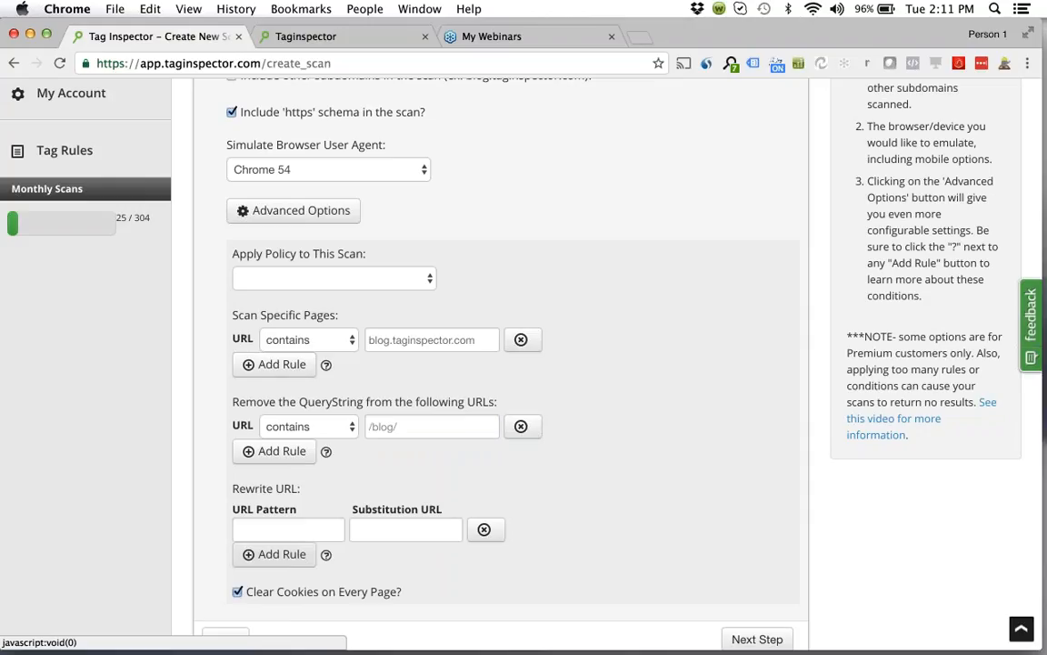
click(246, 528)
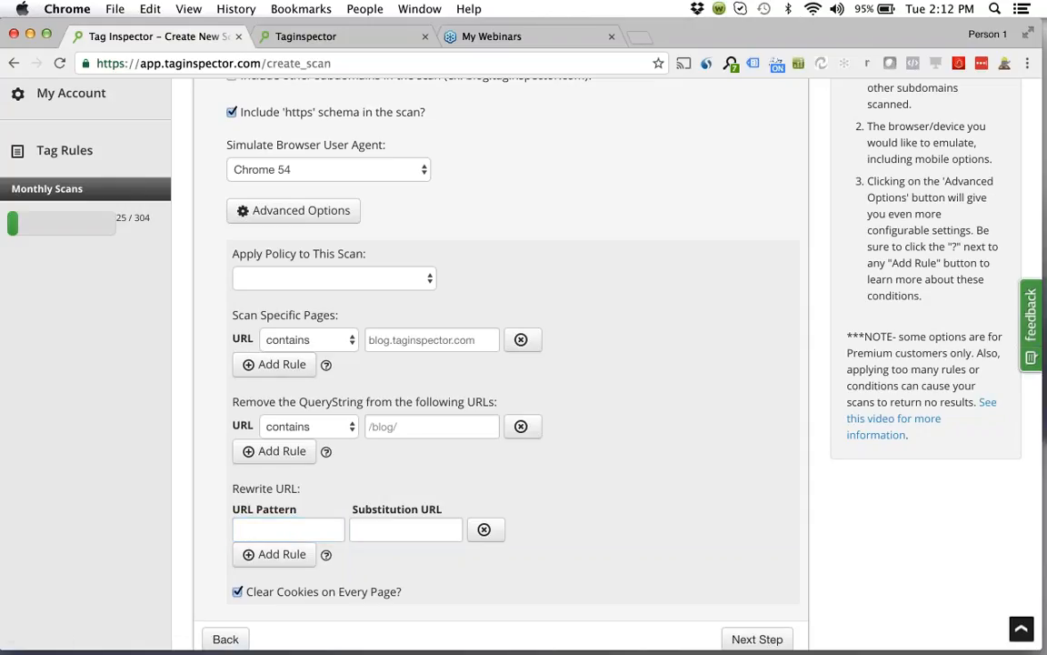
scroll(500, 346, down, 2)
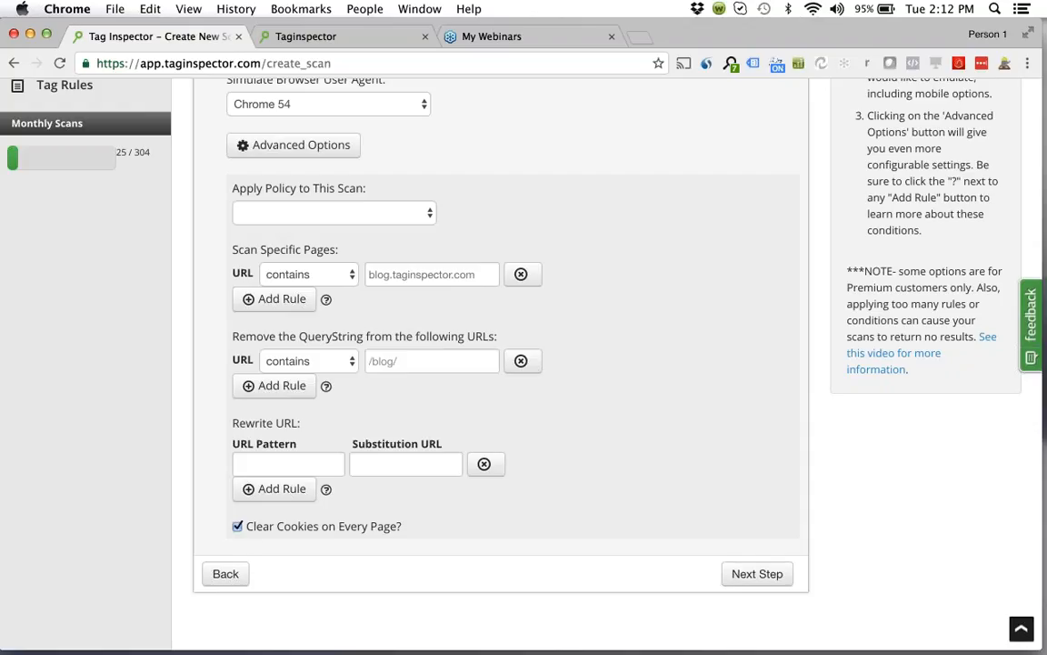
Step: Apply the Full Example Compliance Rule policy to this scan
scroll(523, 364, up, 1)
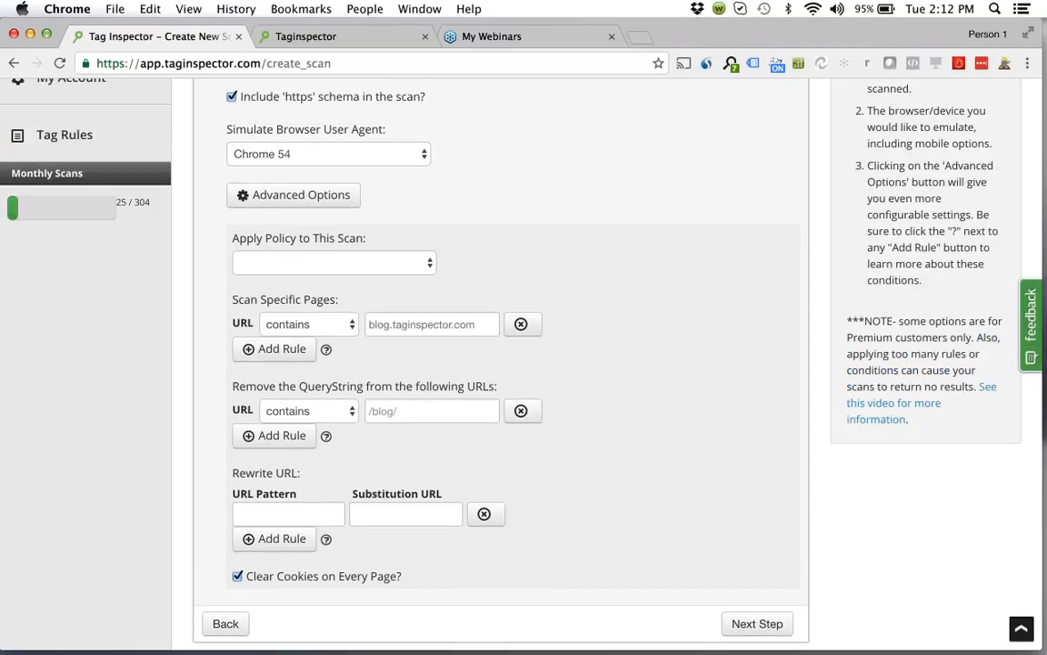
click(333, 263)
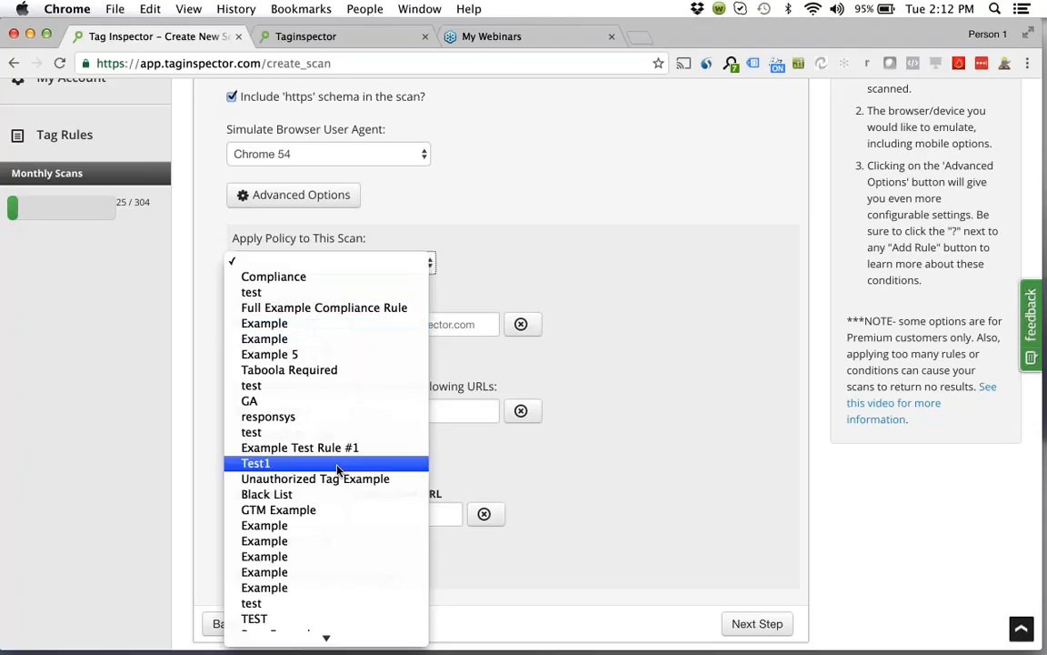
click(344, 309)
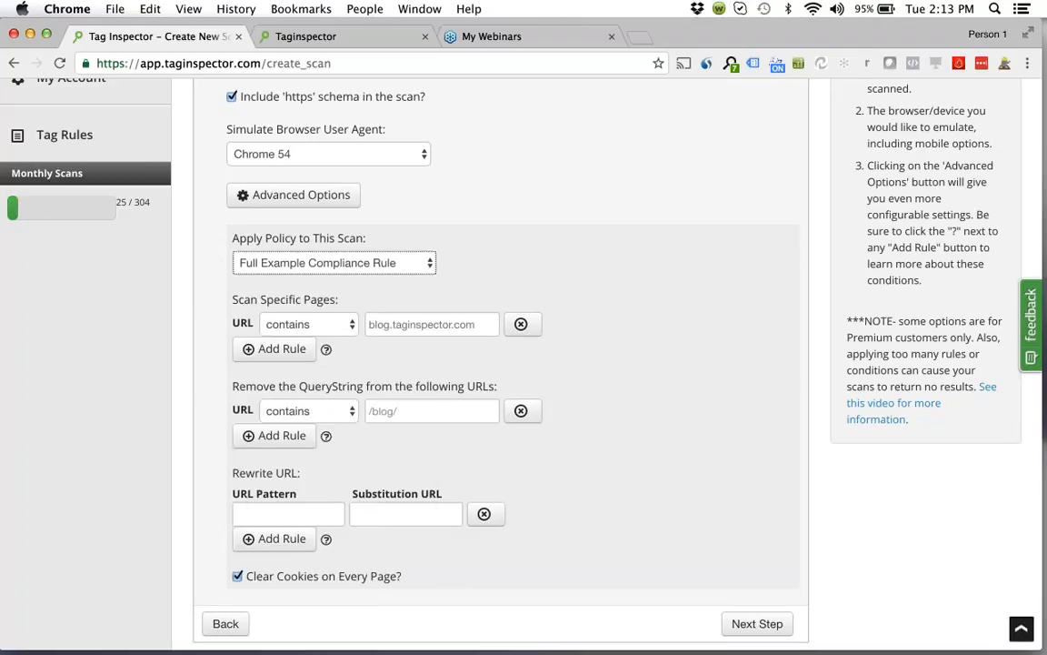
Step: Open the Full Example Compliance Rule from the current tag rules and show the rules of its Adobe SiteCatalyst condition
click(318, 39)
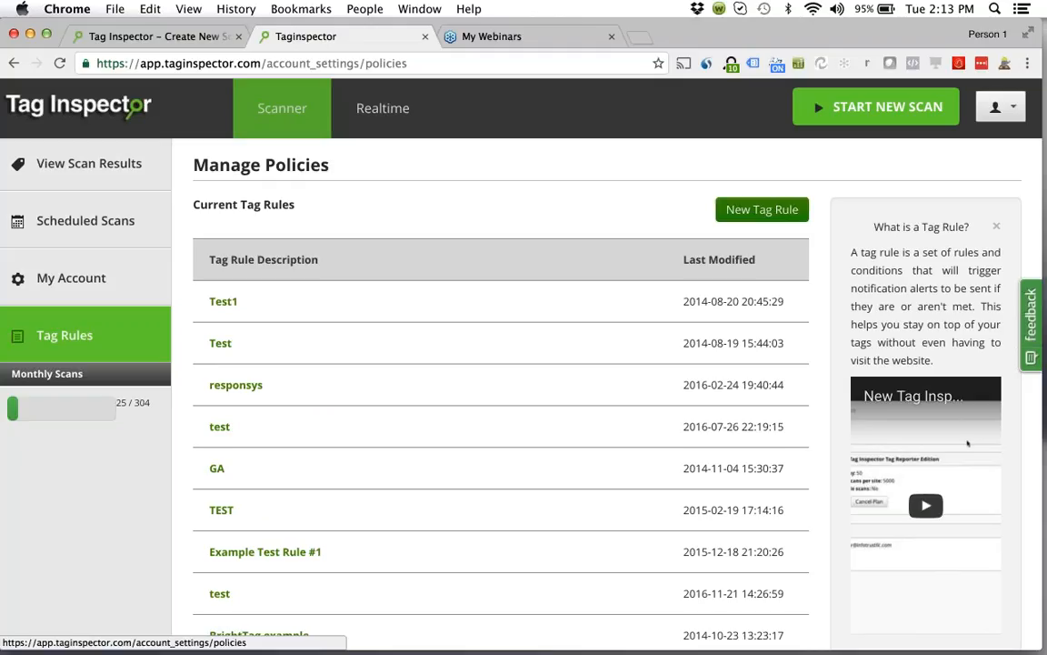
scroll(194, 367, down, 5)
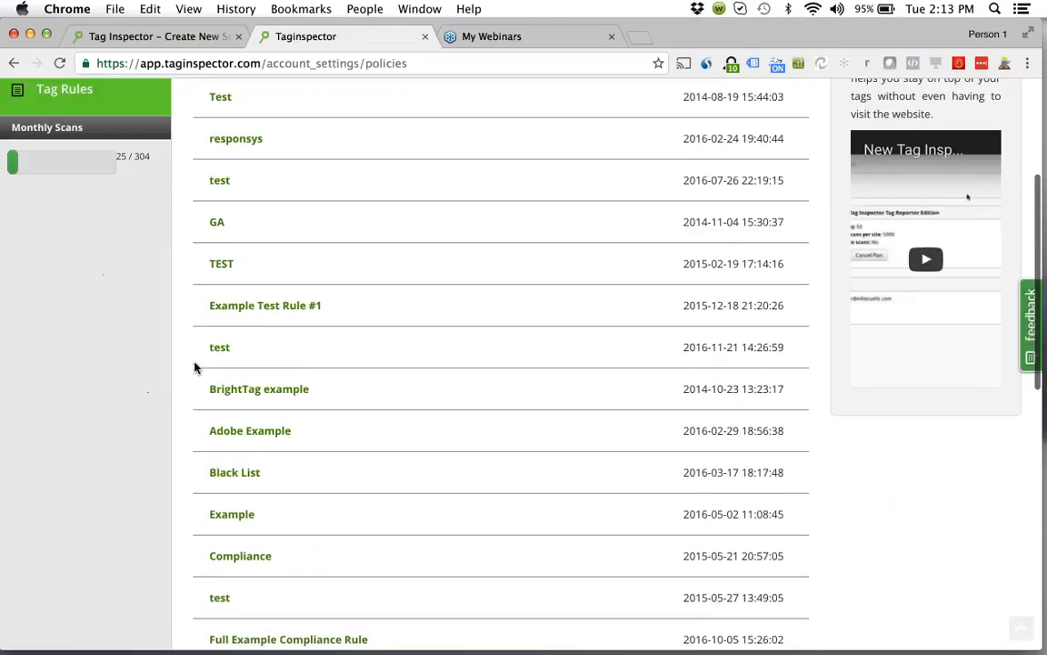
click(292, 409)
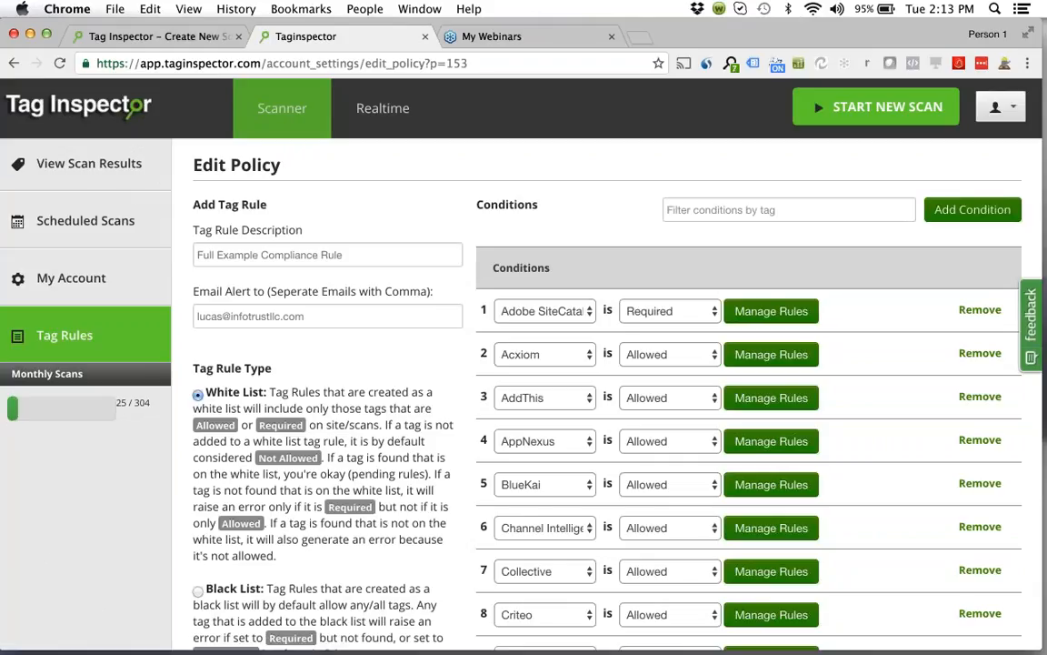
scroll(371, 473, down, 3)
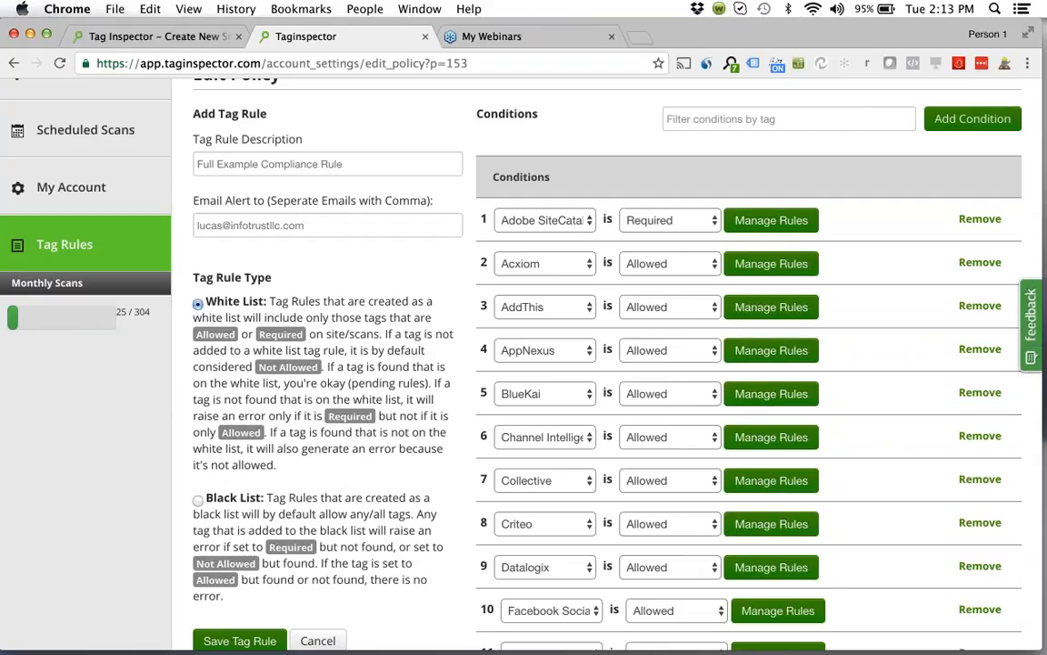
click(780, 222)
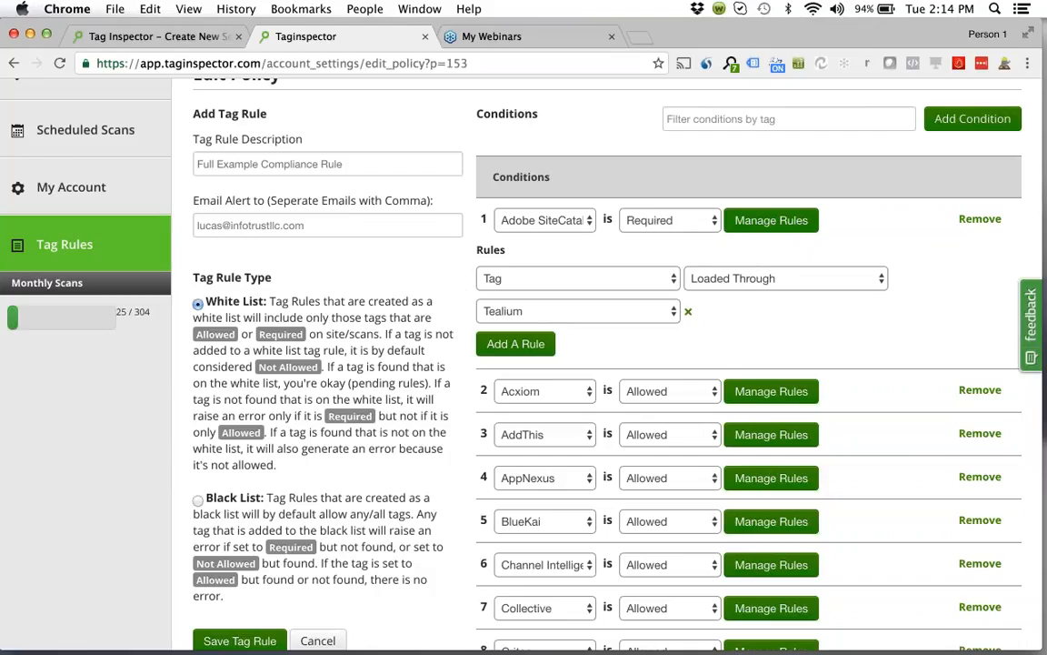
Step: Review the policy's white list and black list descriptions and its list of tag conditions
scroll(433, 468, down, 2)
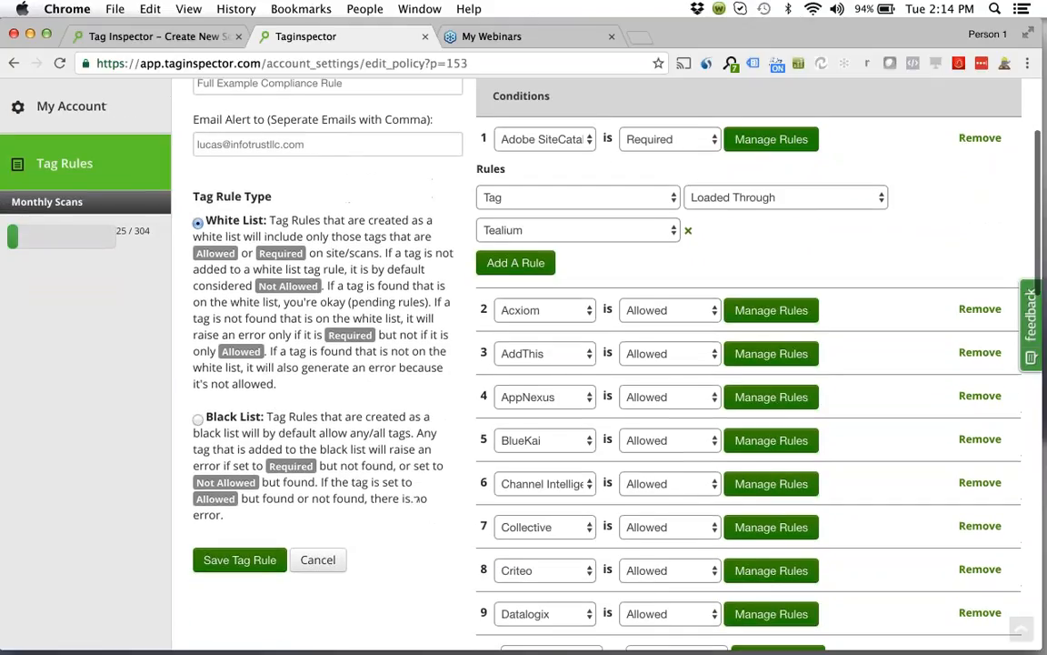
scroll(600, 364, down, 3)
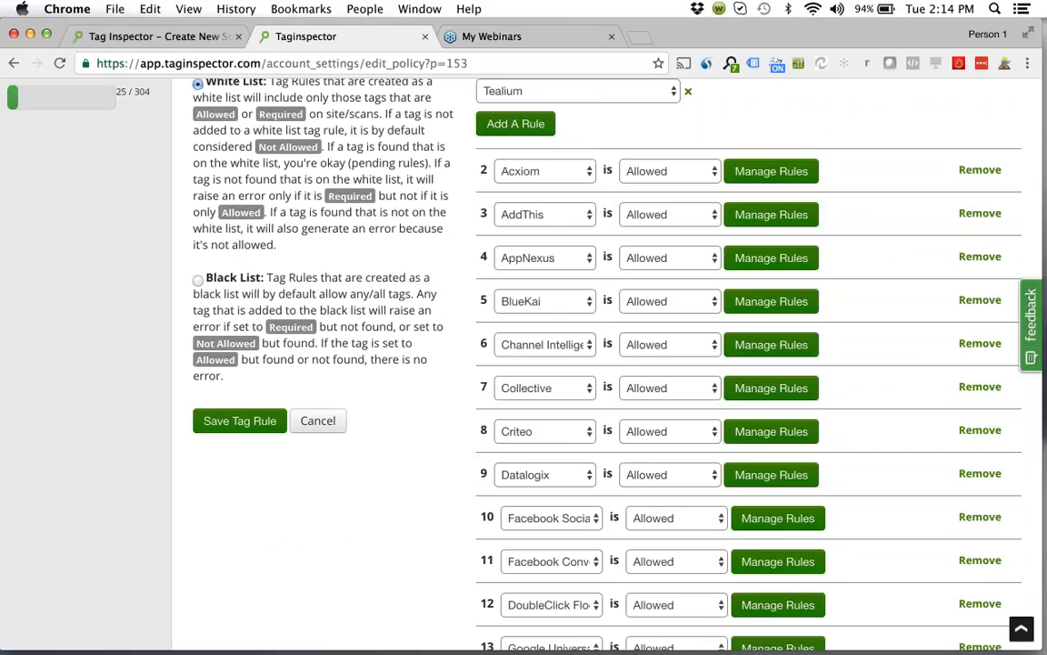
scroll(600, 364, up, 5)
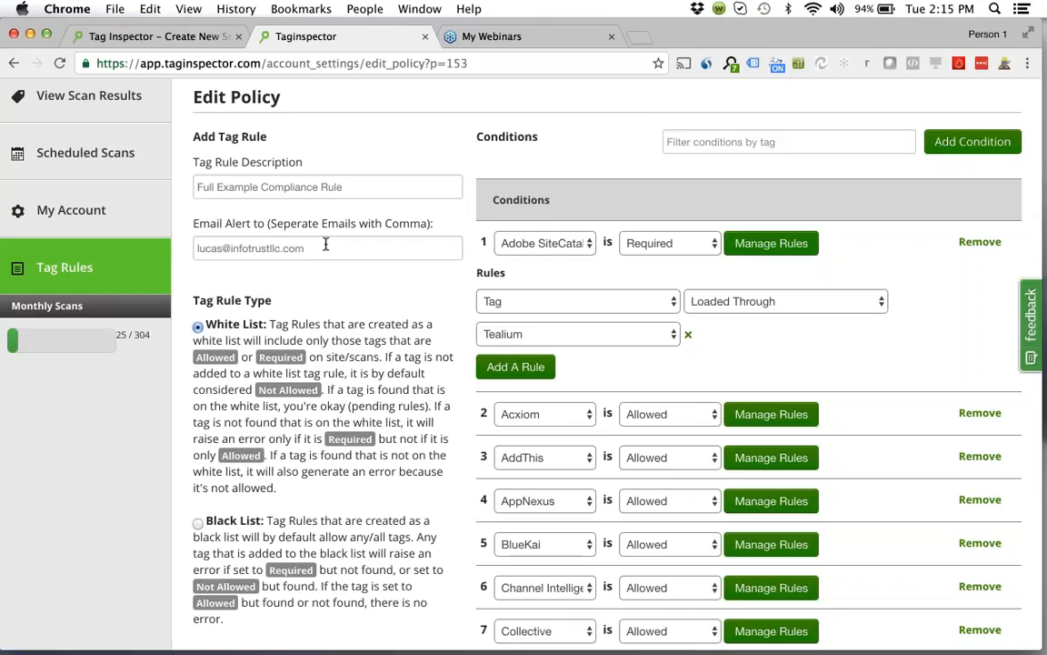
scroll(325, 244, up, 3)
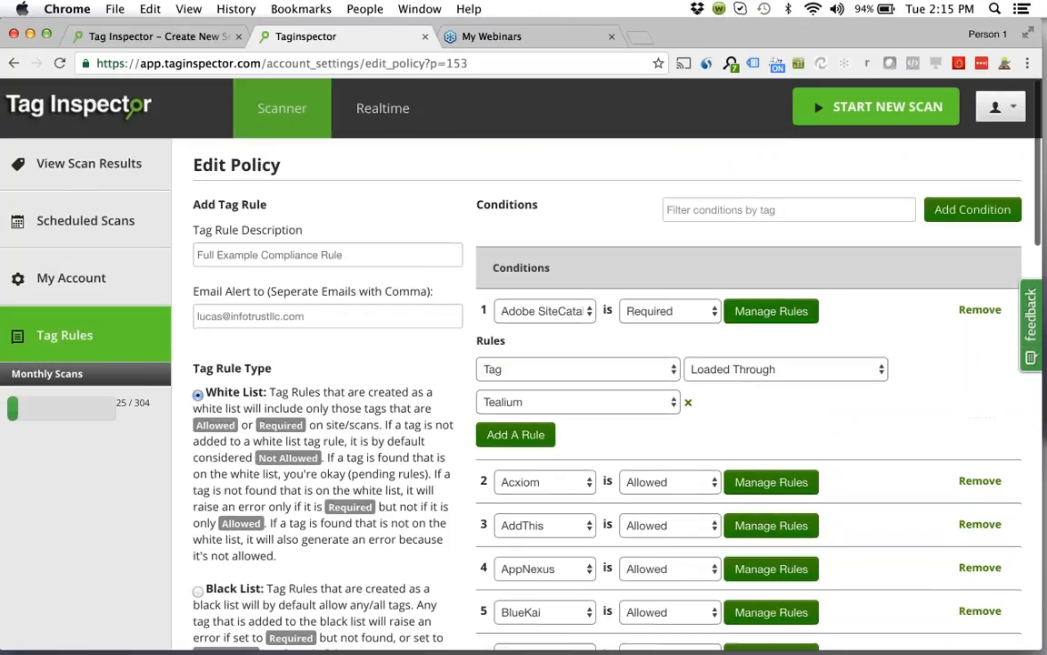
Step: Return to the new scan's options and continue to the scheduling stage
click(169, 37)
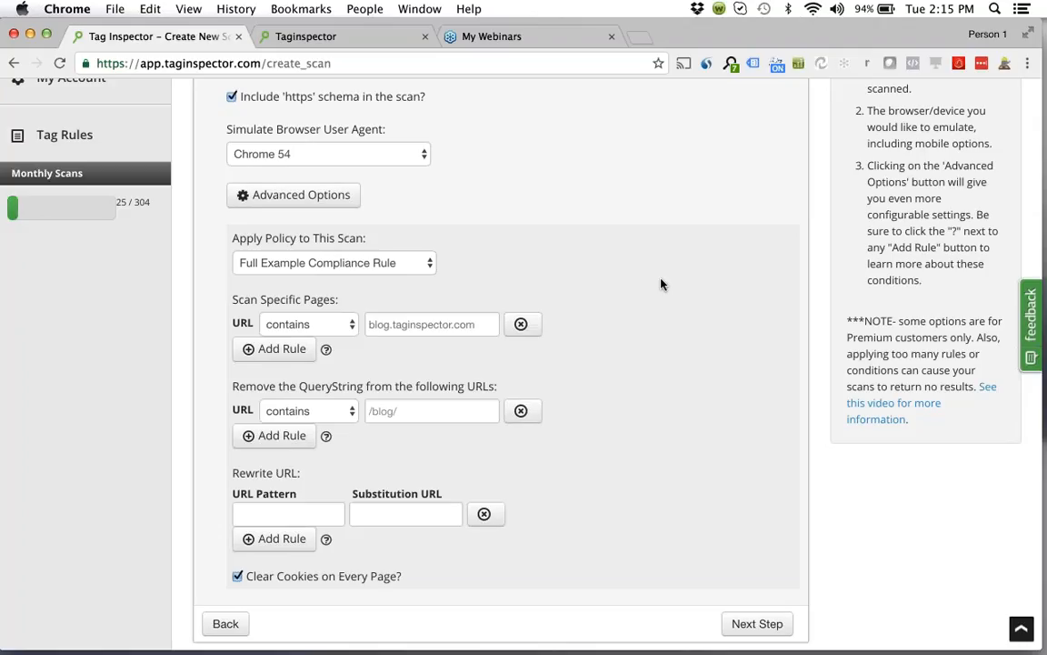
scroll(661, 285, down, 1)
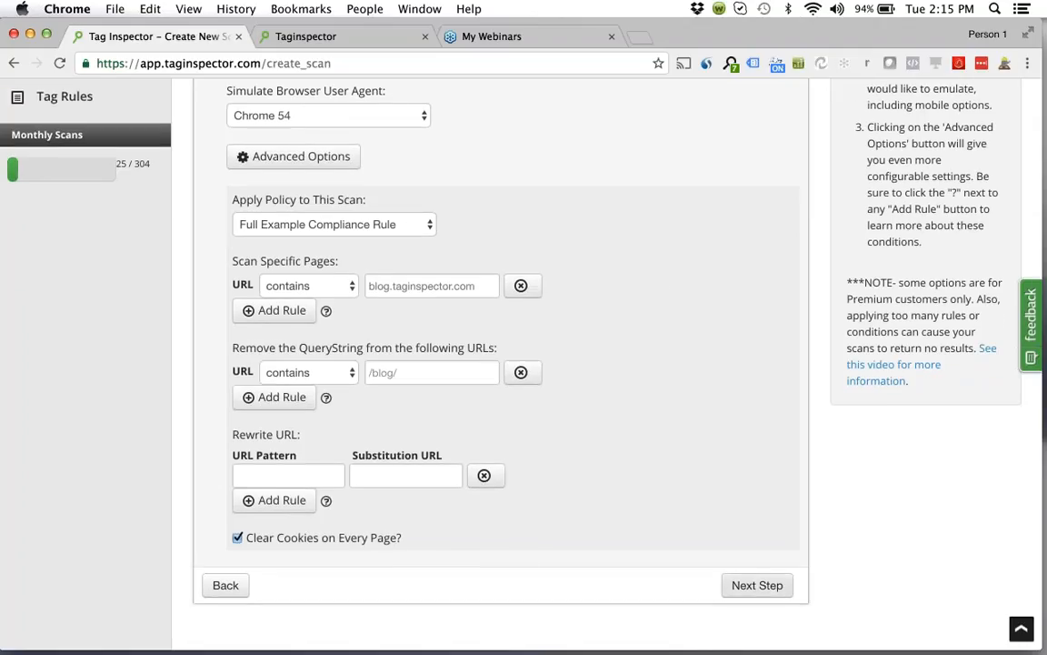
click(757, 585)
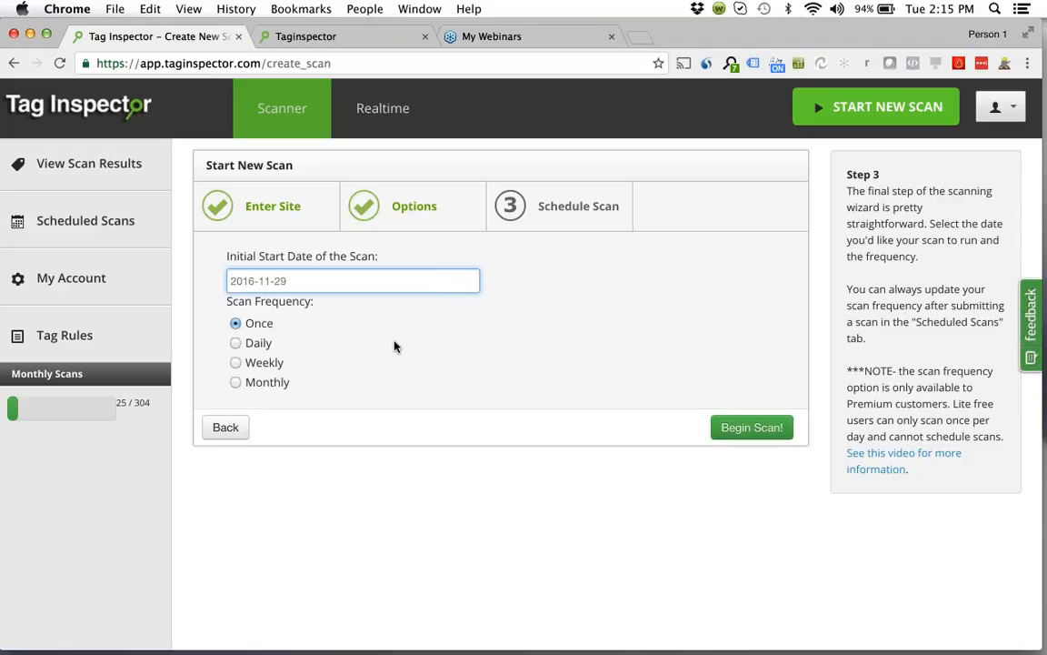
Step: Check the calendar for the scan's initial start date and set the scan frequency to Weekly
click(303, 280)
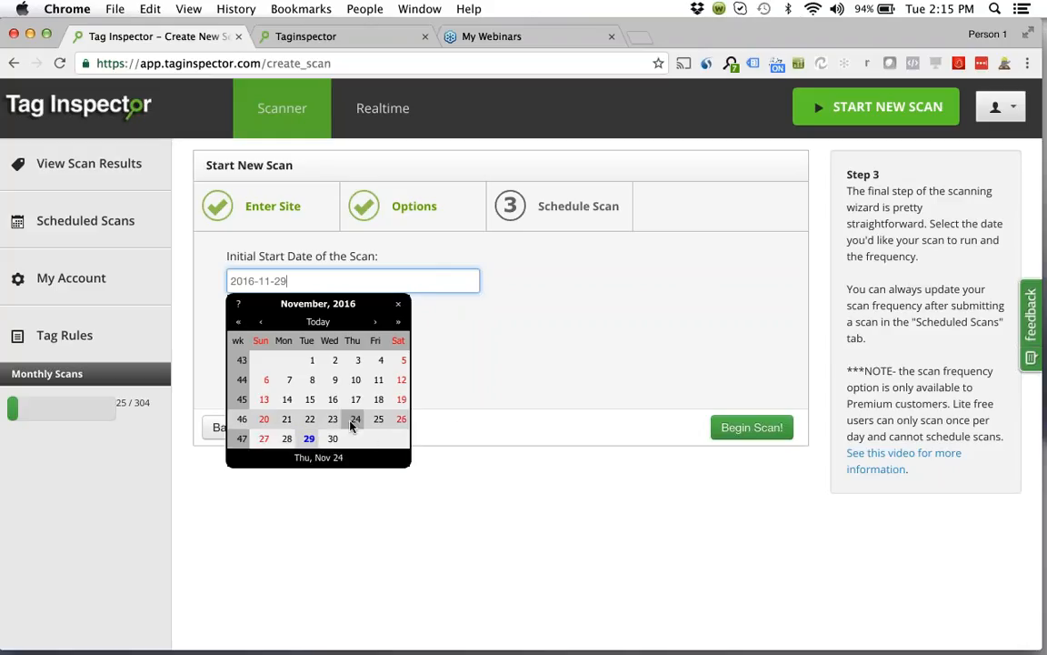
click(523, 380)
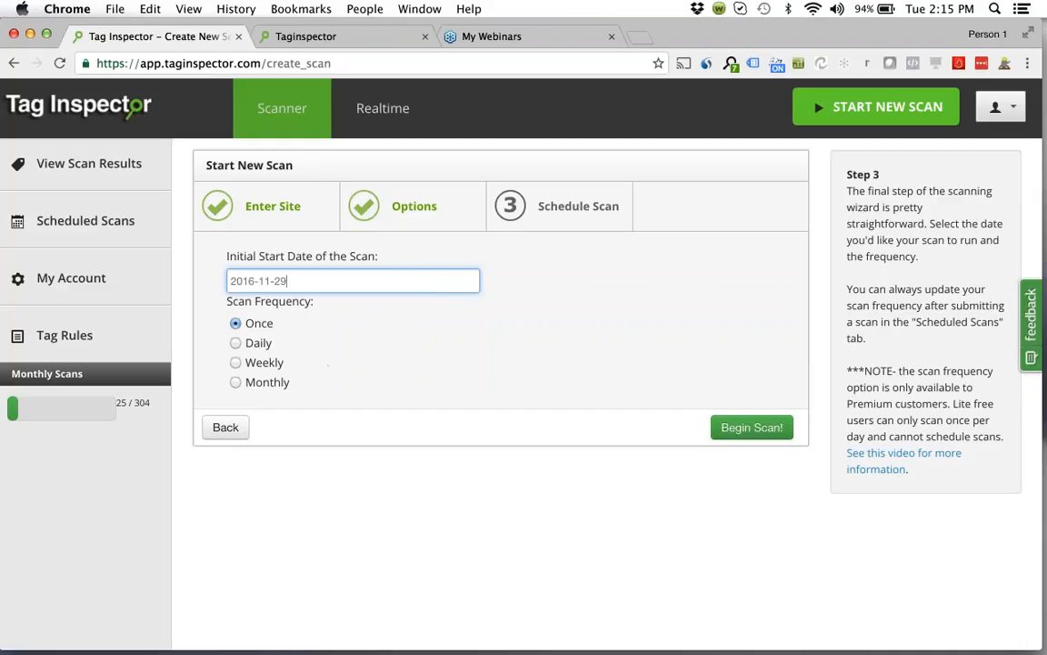
click(265, 362)
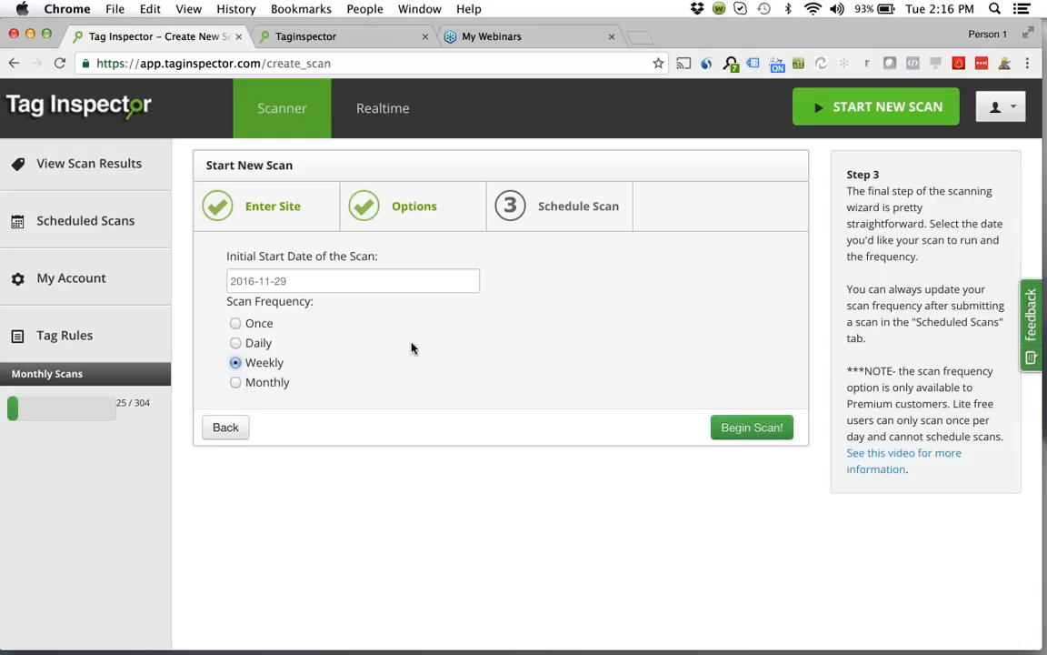
Step: Search the existing scan results for "taginspector"
click(85, 175)
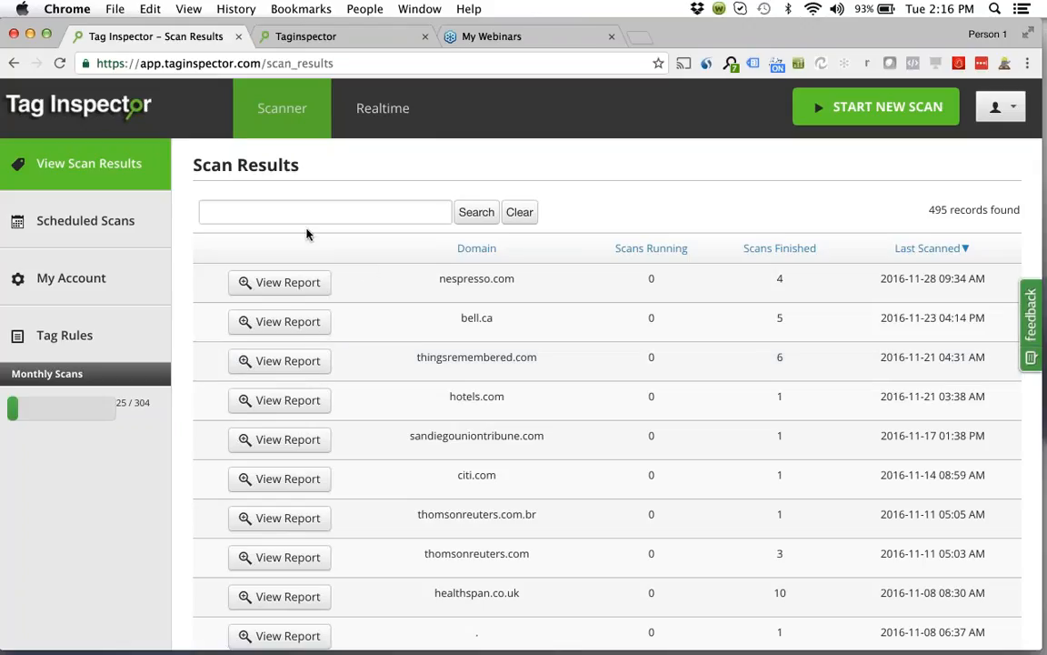
click(306, 214)
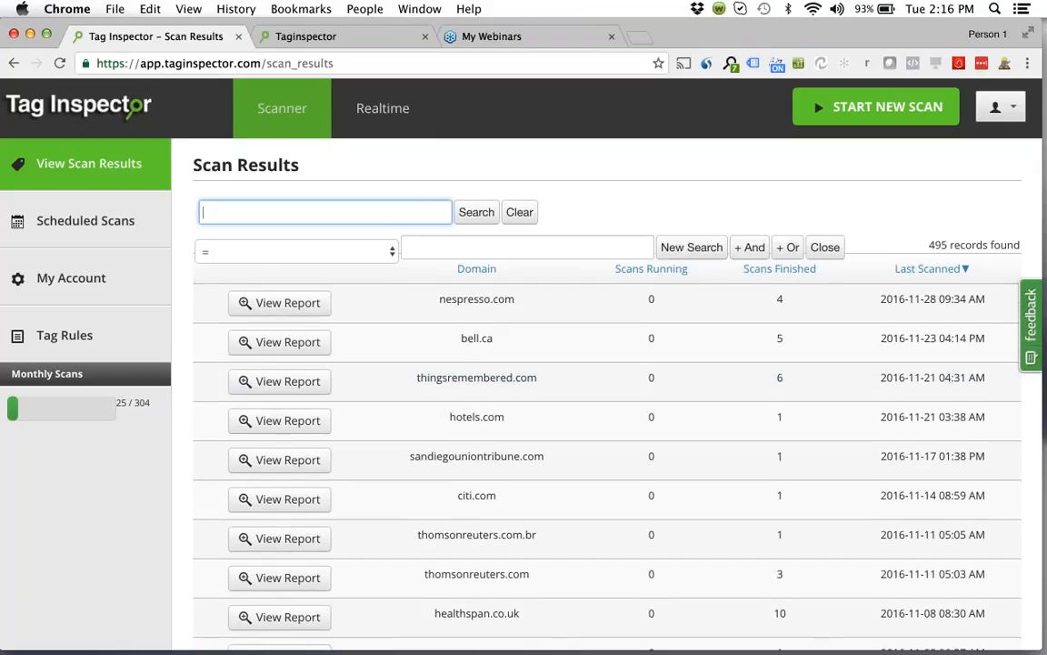
click(591, 198)
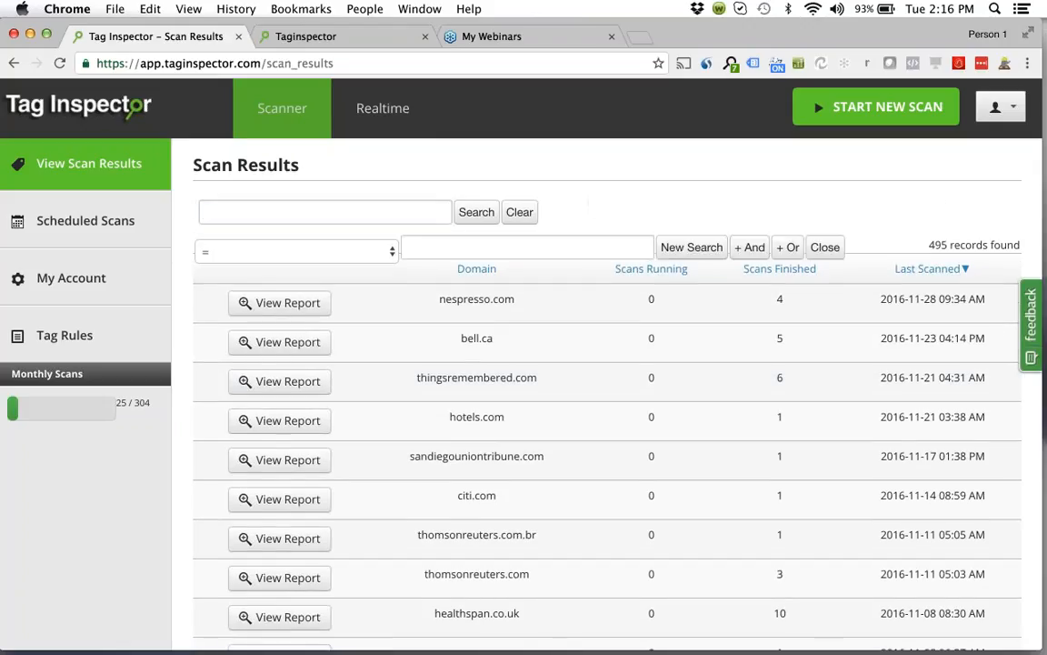
click(309, 213)
text(tag)
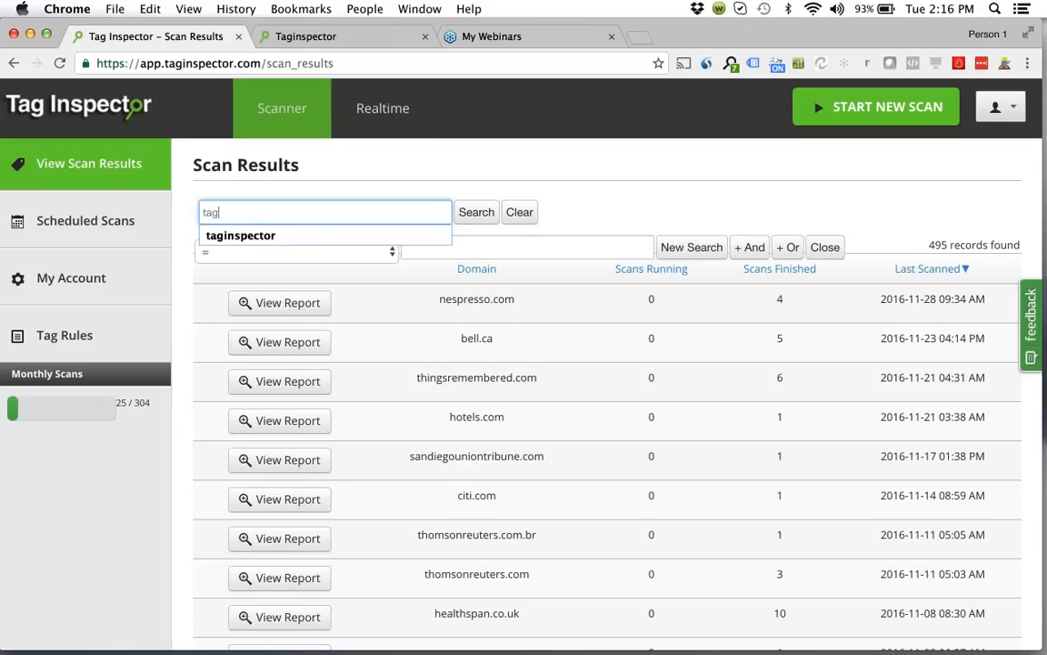
text(inspect)
text(or)
click(300, 235)
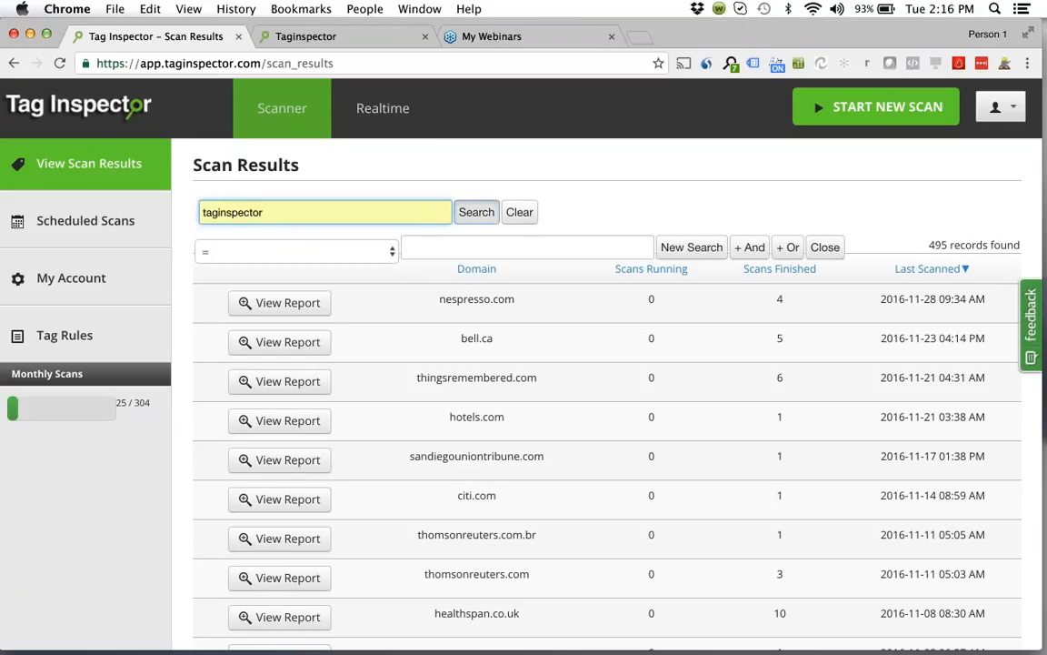
click(477, 217)
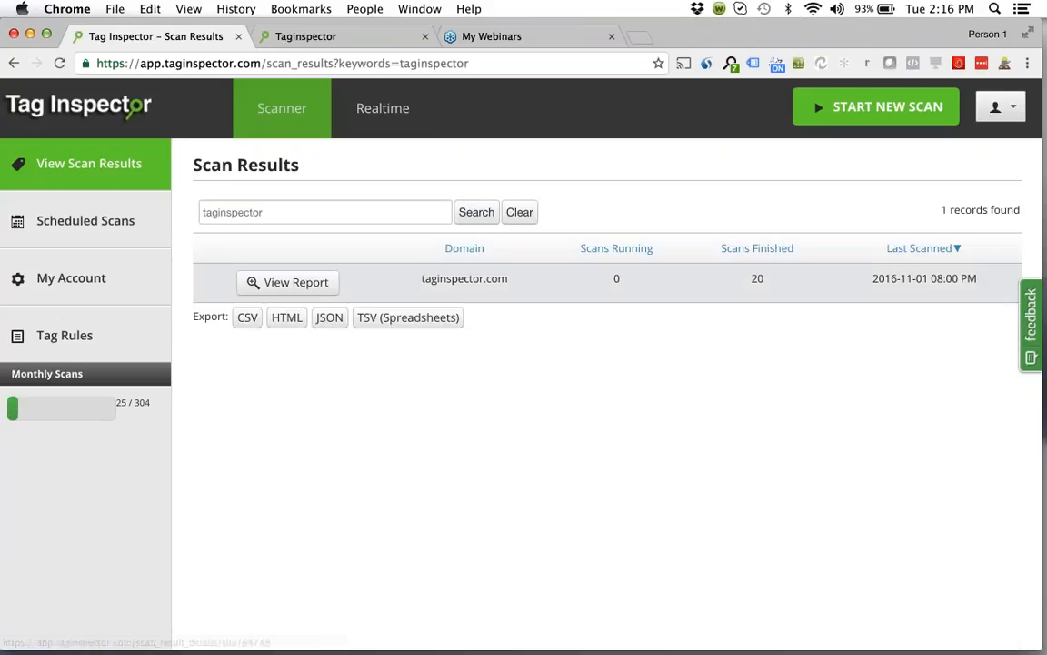
click(290, 283)
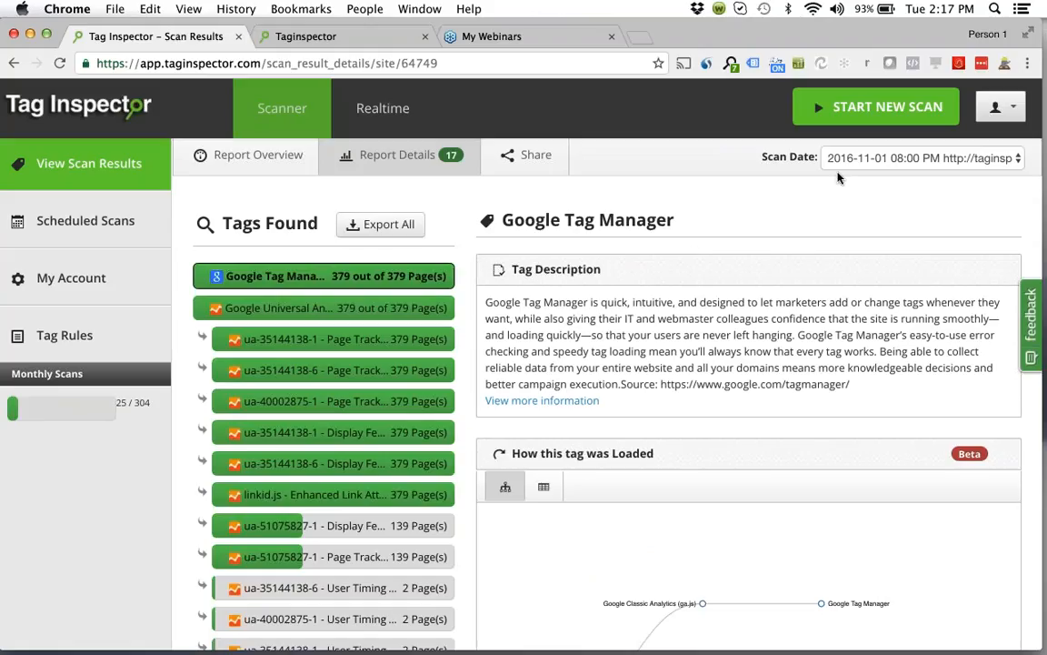
click(846, 158)
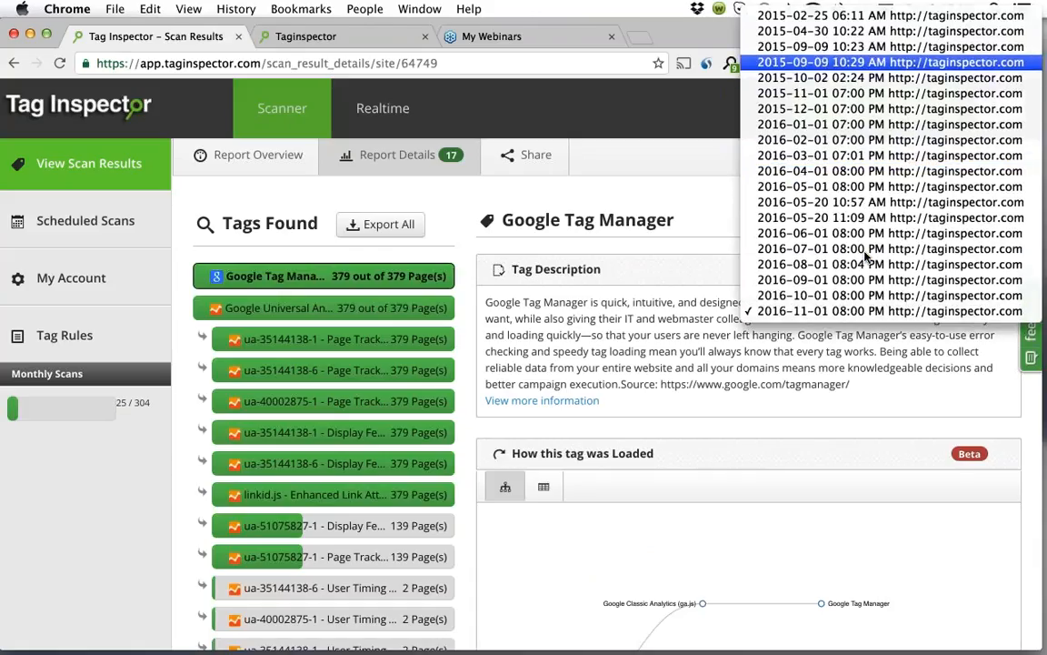
click(849, 64)
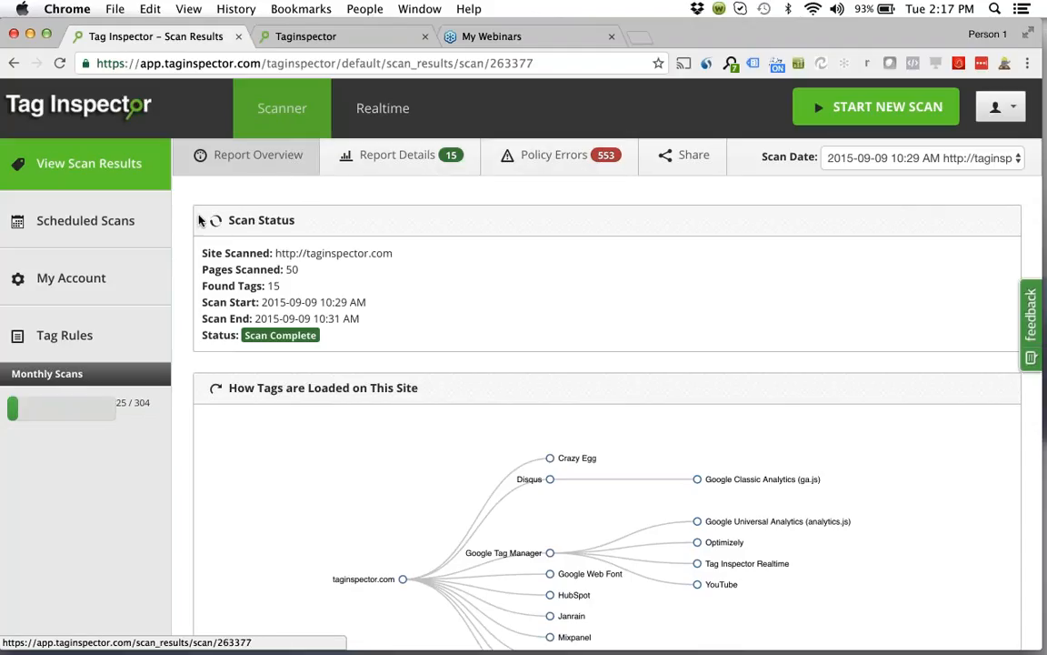
Step: Examine the scan status, the diagram of how tags are loaded, and the chart of top tags in the report overview
scroll(182, 247, down, 3)
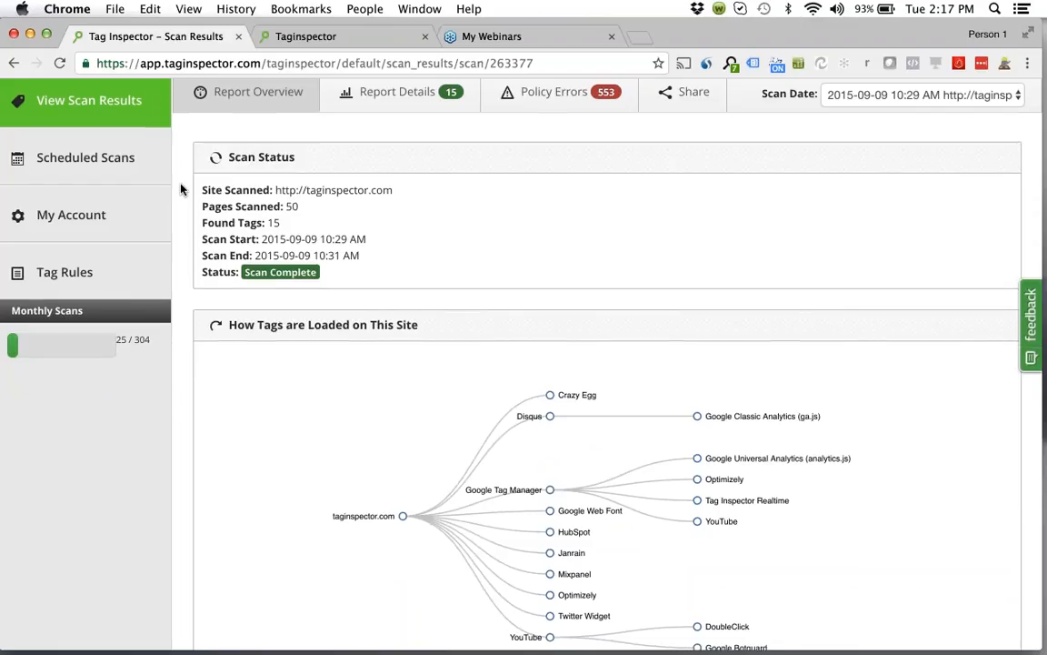
scroll(181, 188, down, 3)
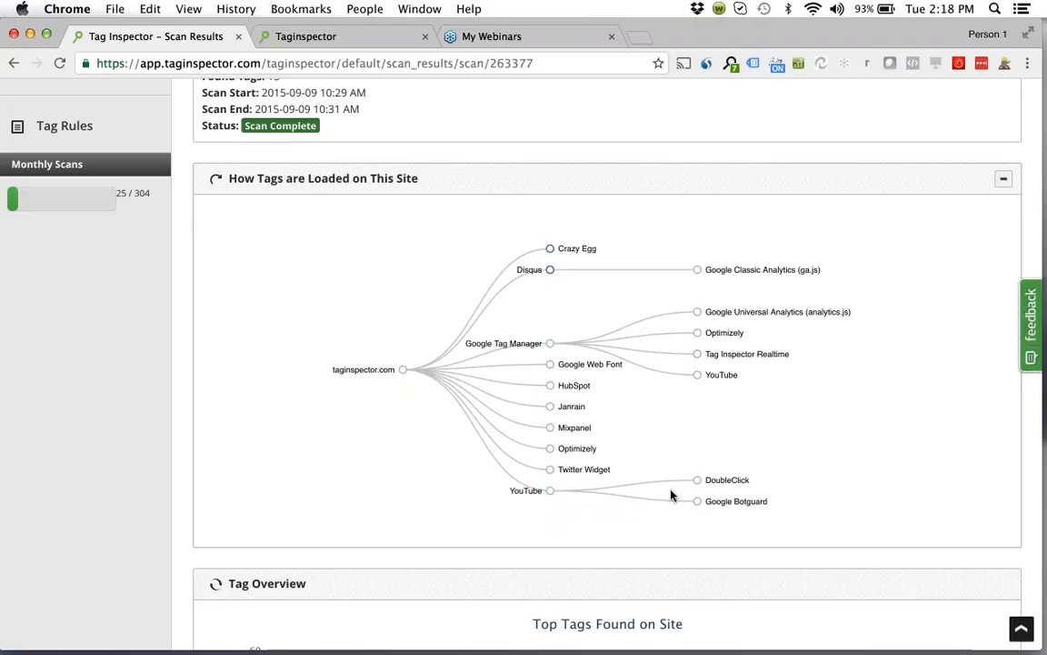
scroll(167, 389, down, 5)
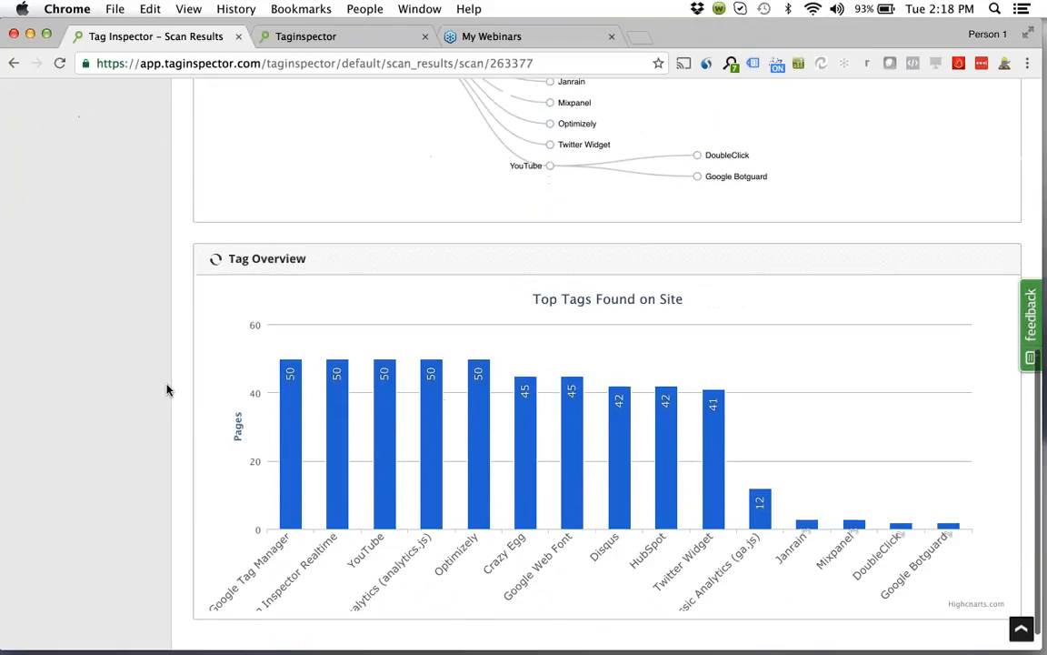
scroll(167, 389, down, 1)
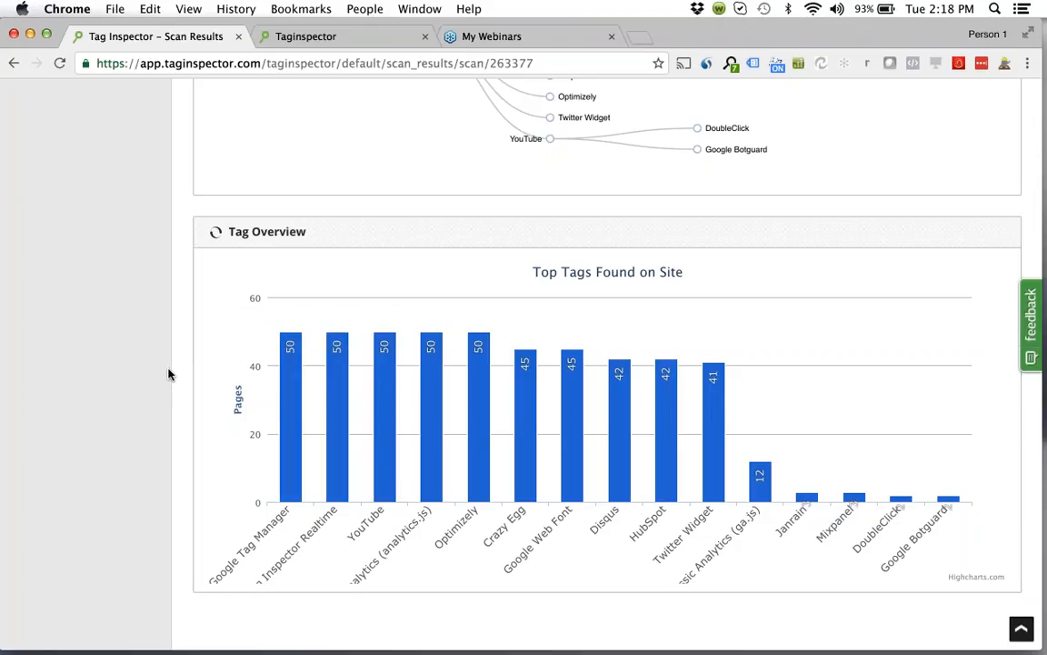
scroll(168, 374, up, 8)
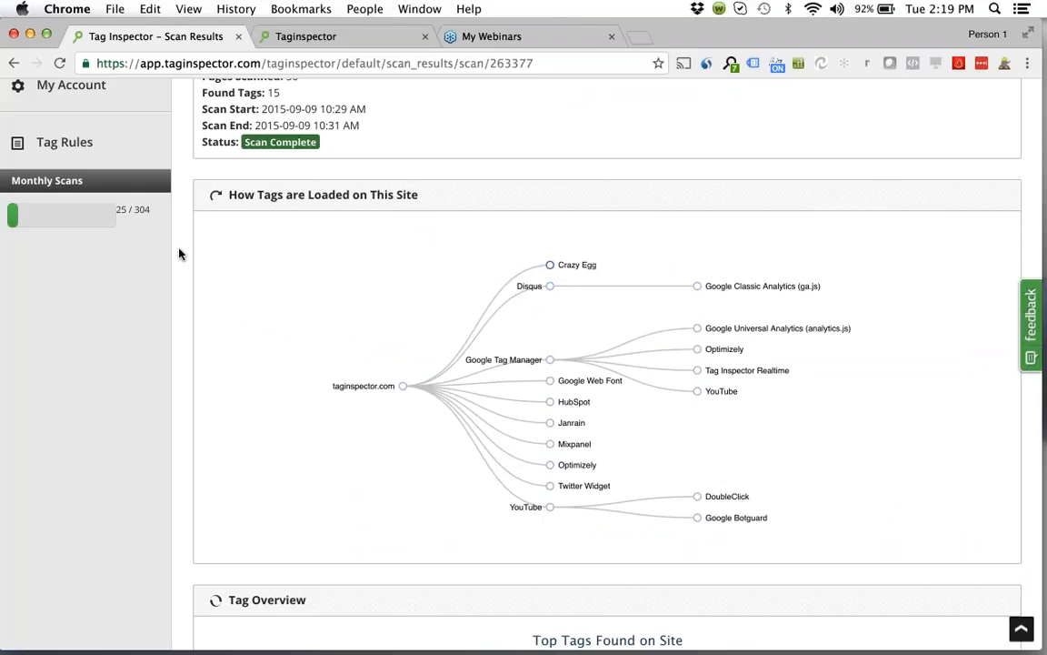
scroll(179, 254, up, 5)
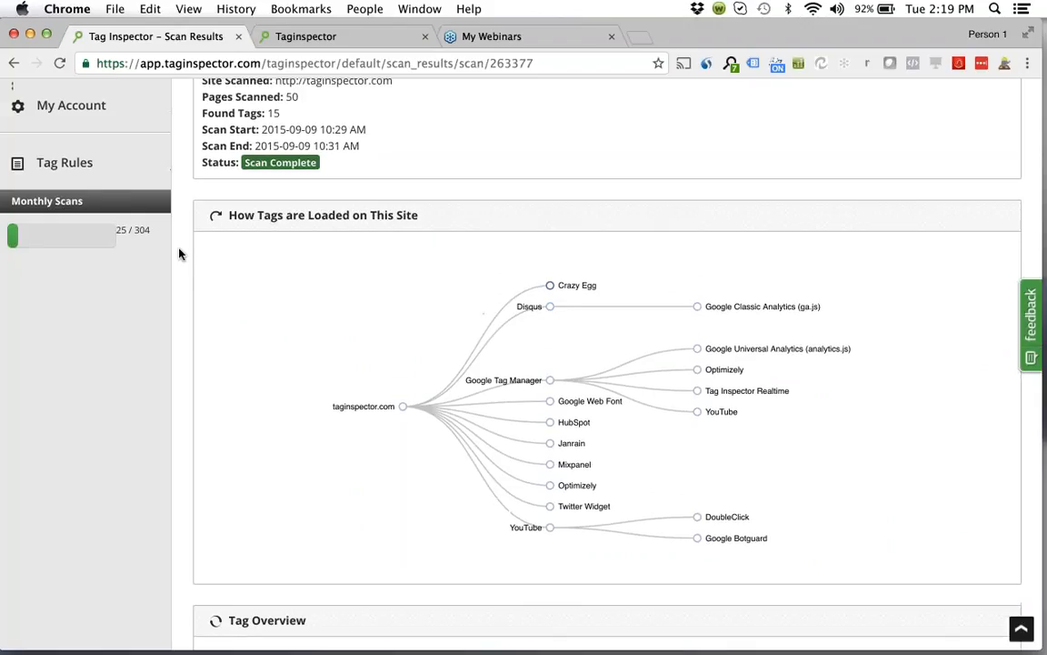
Step: Open the report details, review the list of tags found, and show the details of the HubSpot tag
click(397, 155)
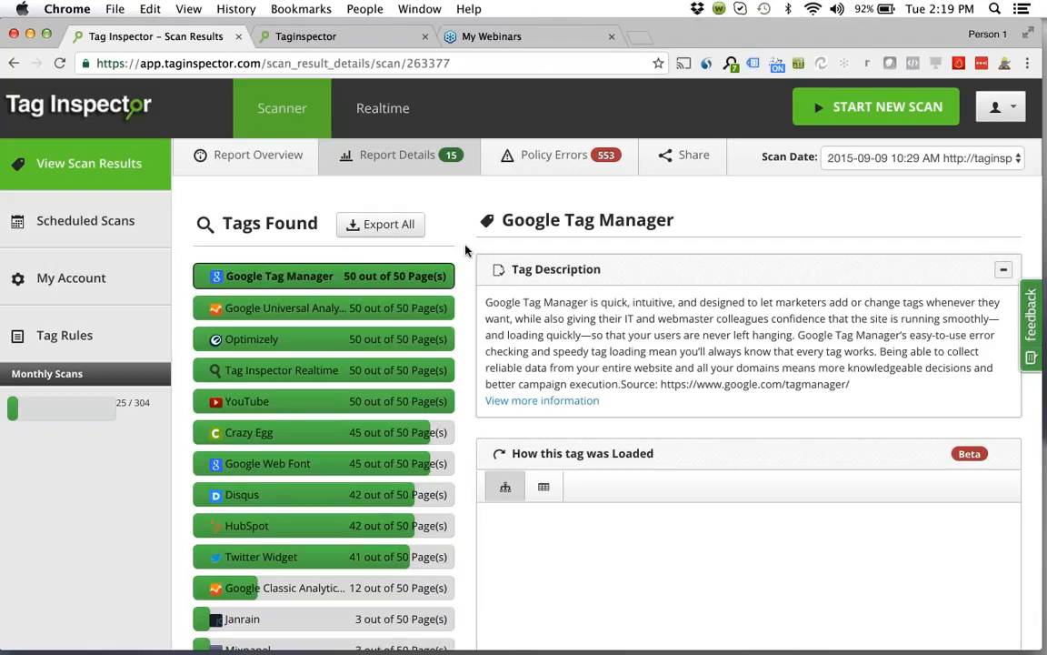
scroll(466, 249, down, 3)
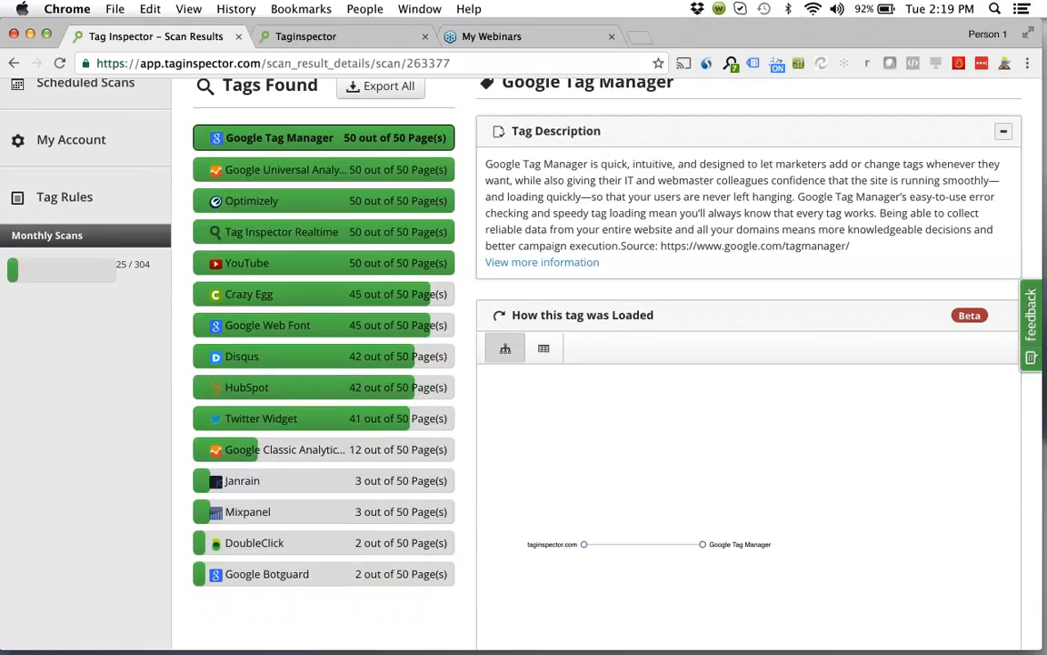
scroll(465, 273, up, 1)
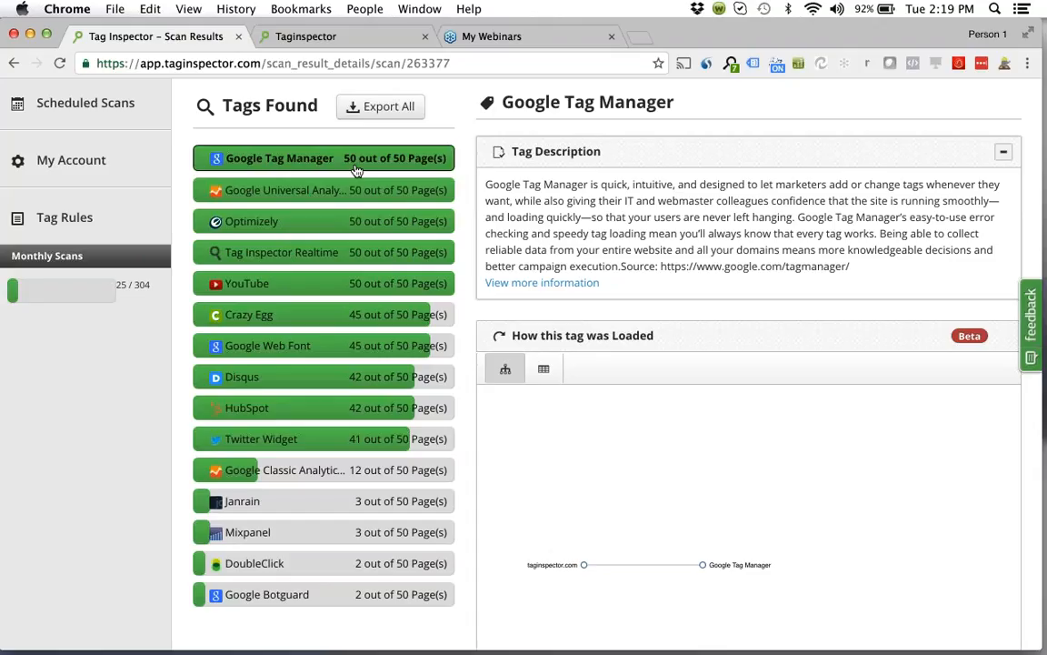
click(318, 413)
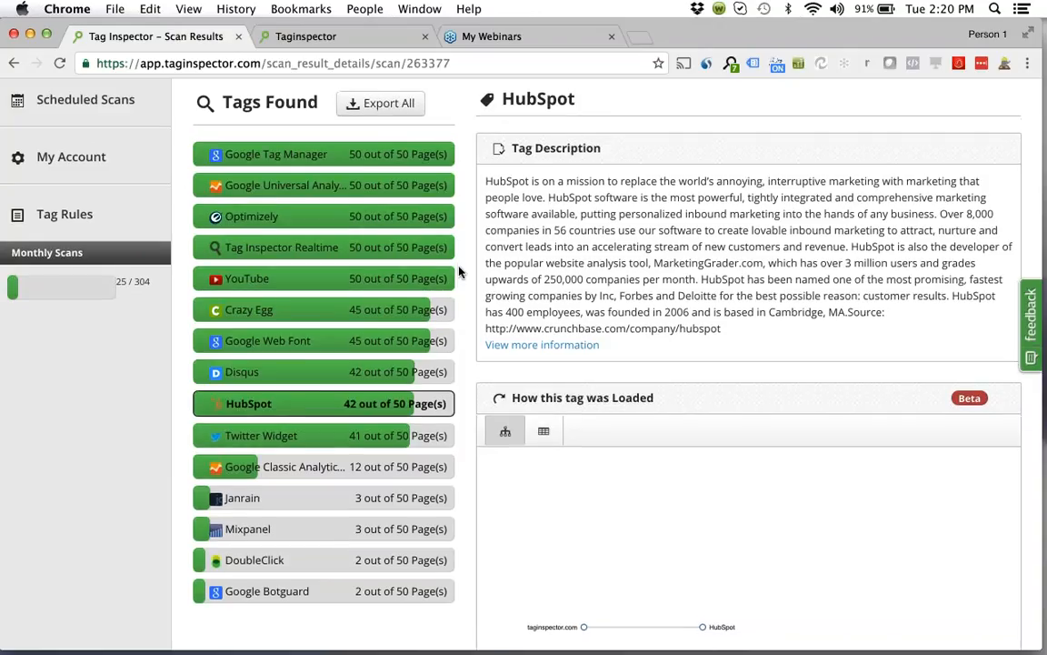
Step: Examine how the HubSpot tag was loaded, its query parameters, and the lists of pages containing and missing it
scroll(459, 272, down, 5)
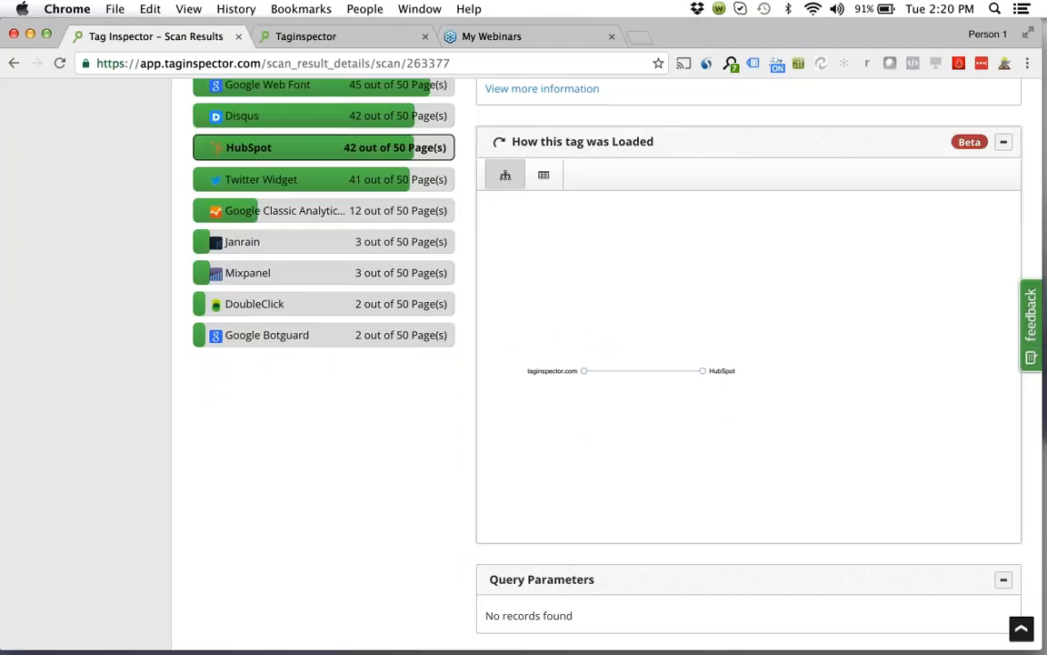
scroll(460, 369, down, 5)
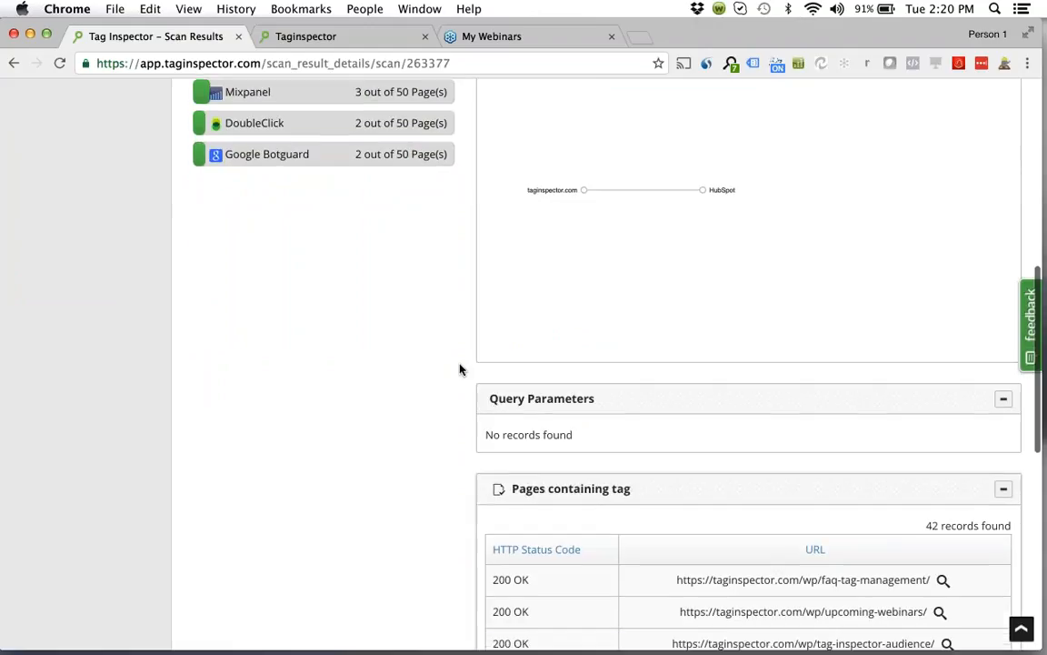
scroll(460, 369, down, 6)
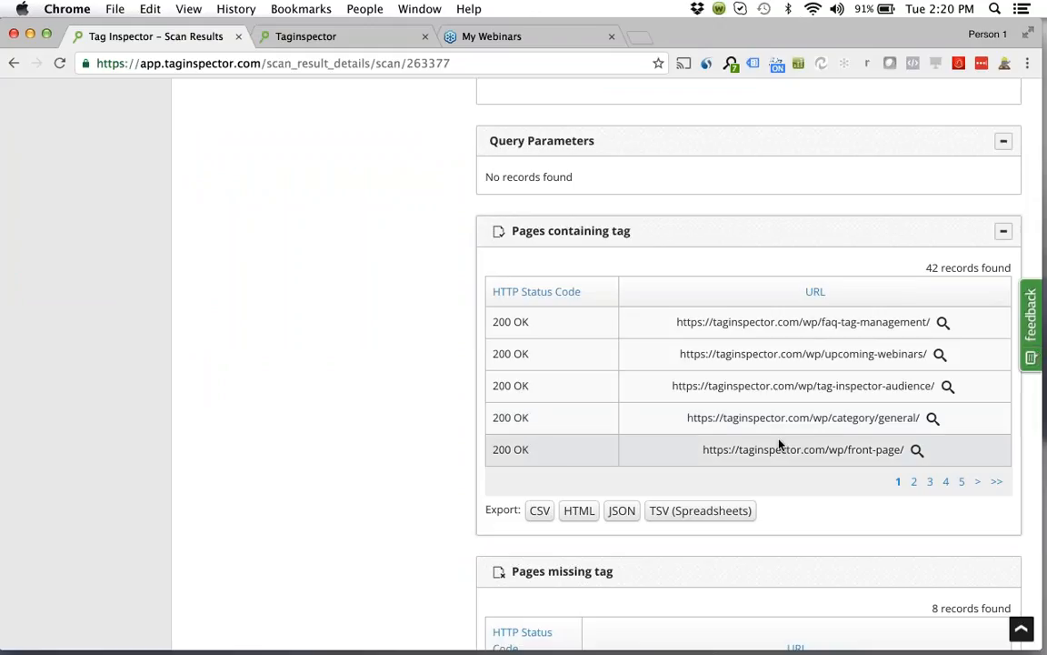
scroll(456, 393, down, 7)
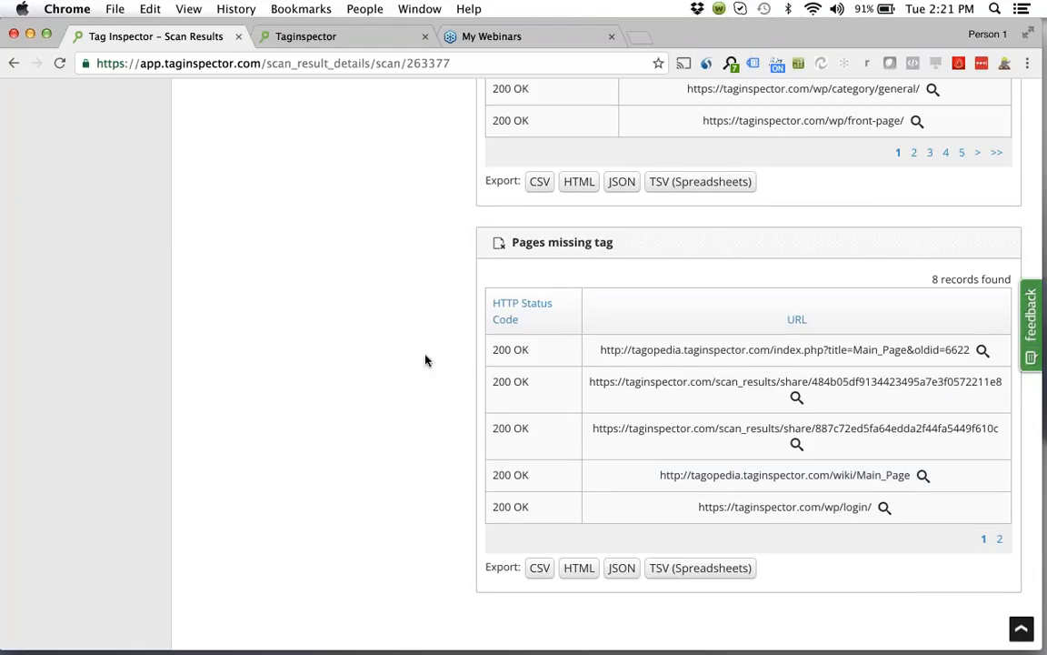
scroll(425, 360, up, 1)
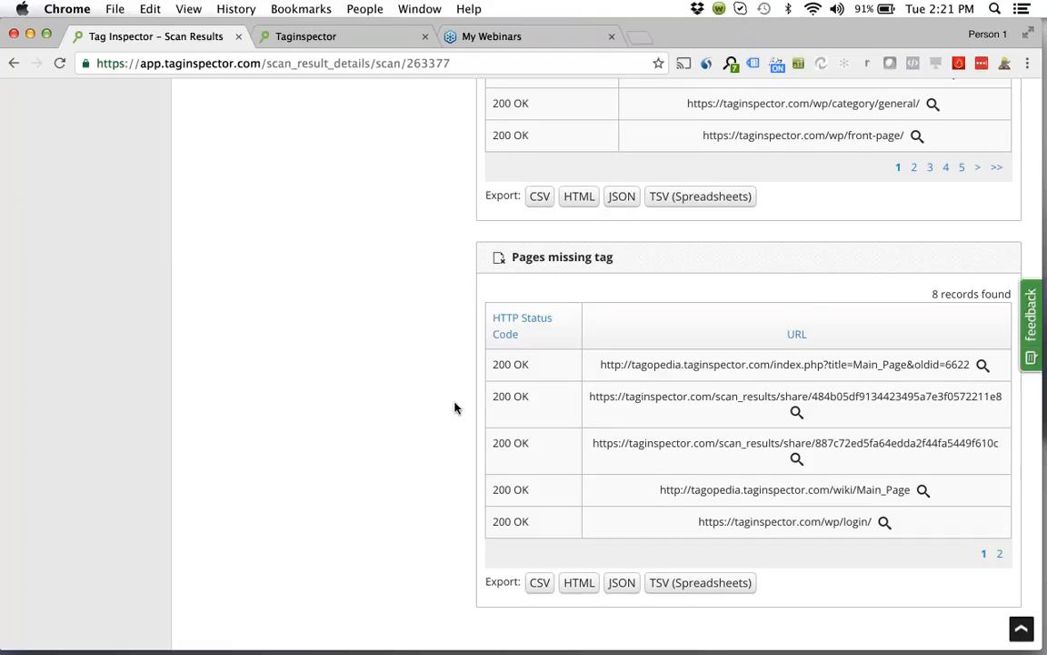
scroll(456, 408, down, 1)
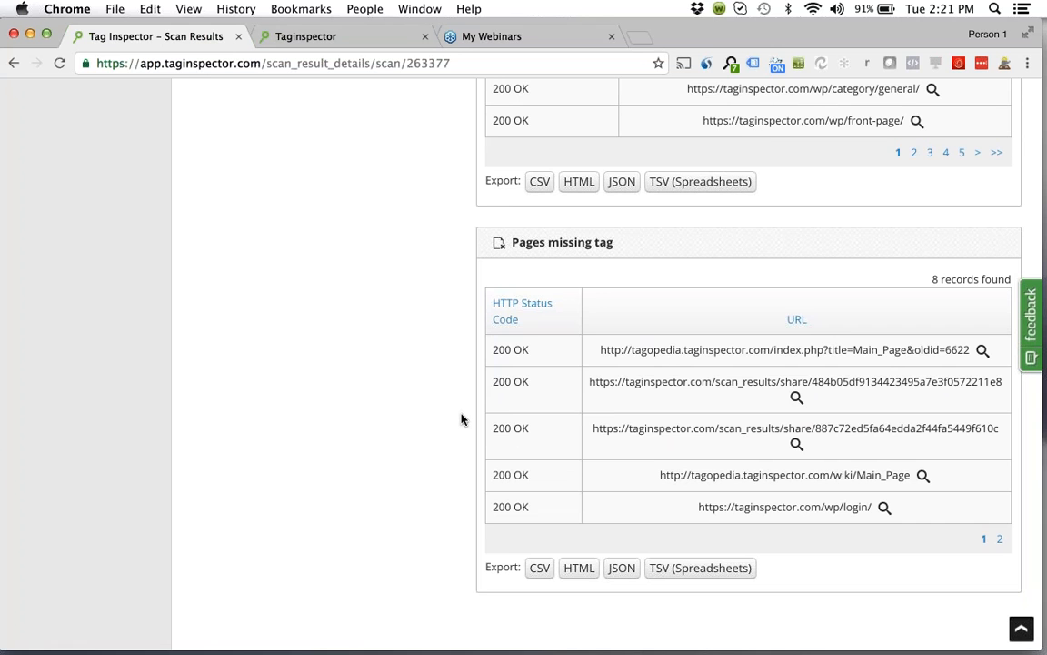
Step: Show how the HubSpot tag was loaded as a table of stack traces instead of a diagram
scroll(461, 419, up, 15)
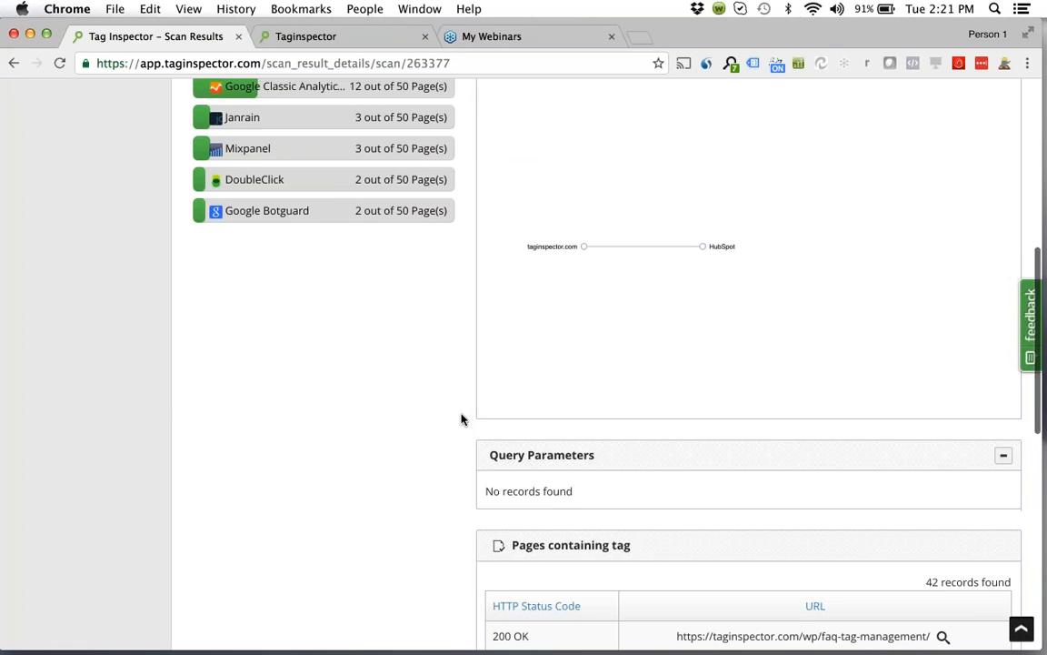
scroll(461, 419, down, 1)
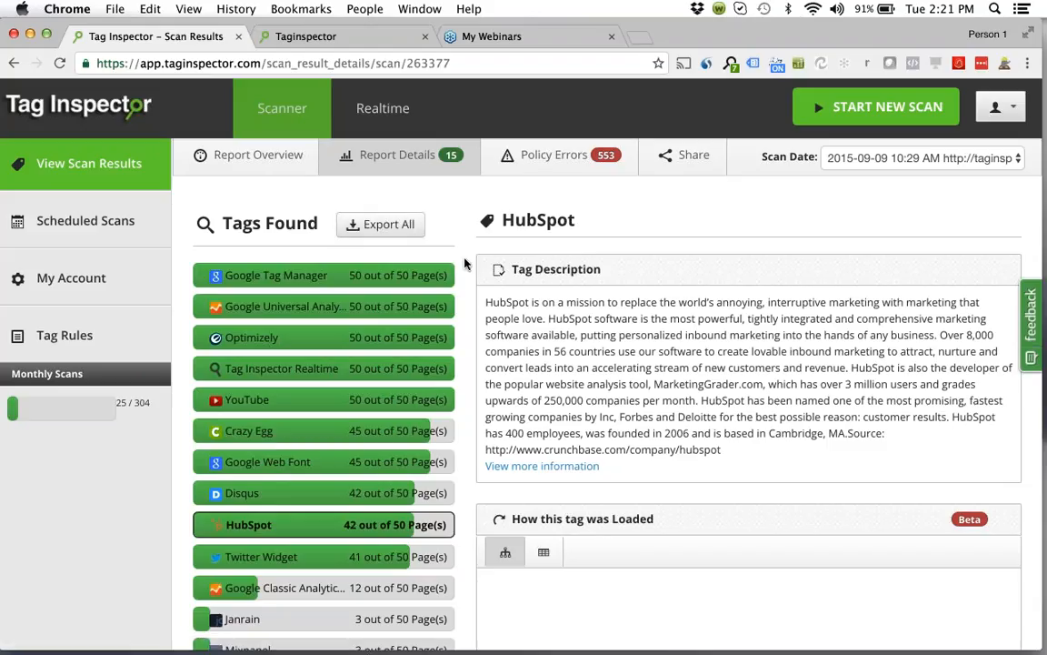
scroll(464, 263, down, 5)
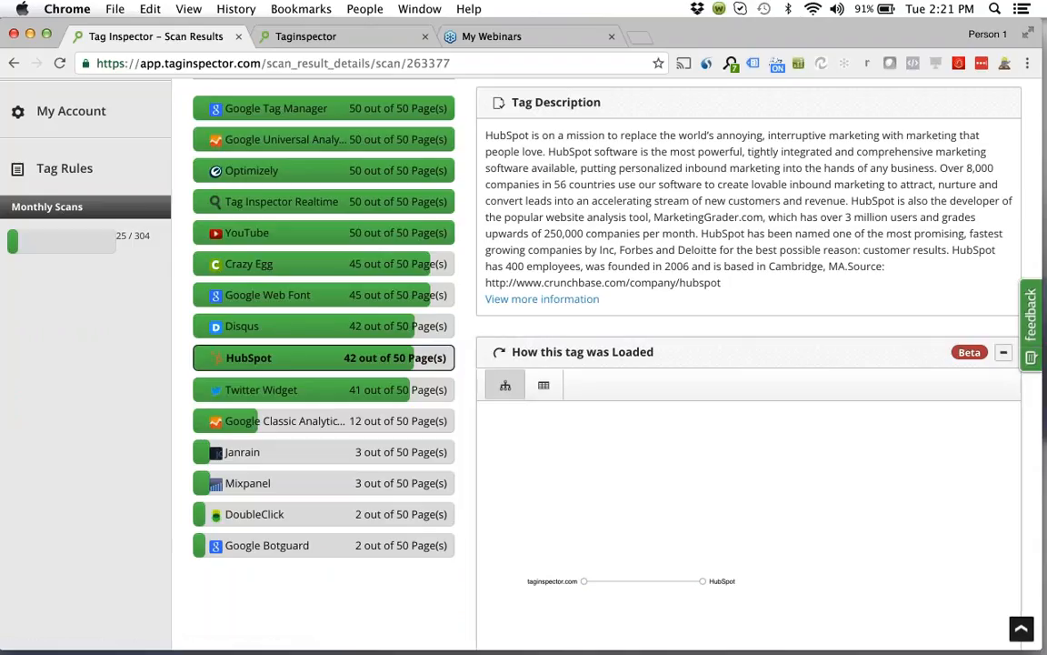
scroll(466, 429, down, 3)
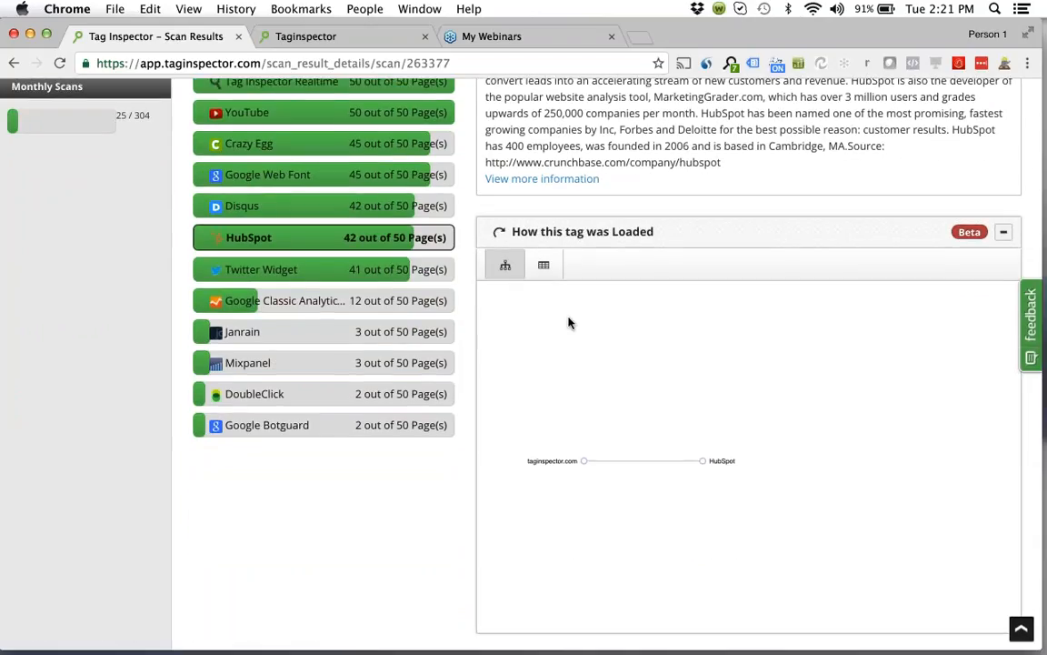
click(544, 269)
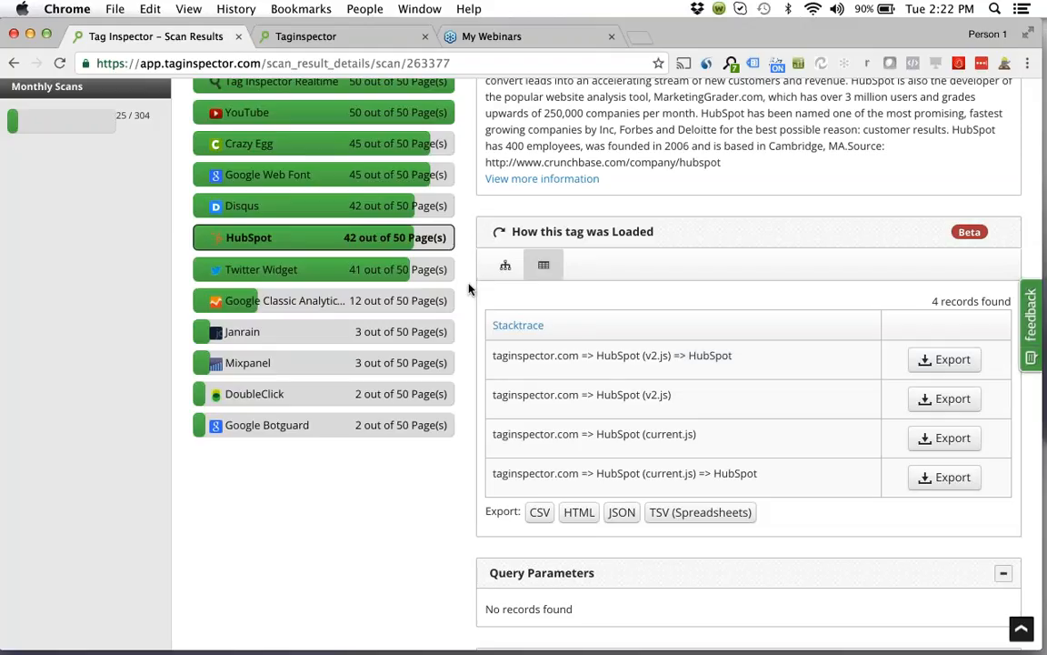
Step: Open the scan's policy errors and check the monthly scan usage
scroll(469, 289, up, 6)
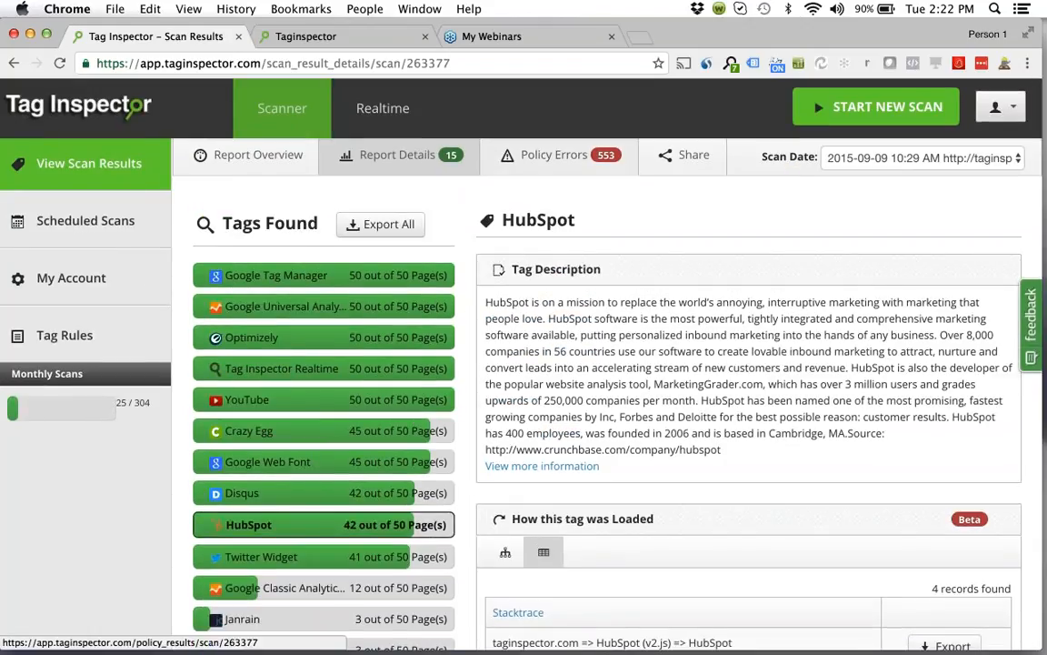
click(554, 155)
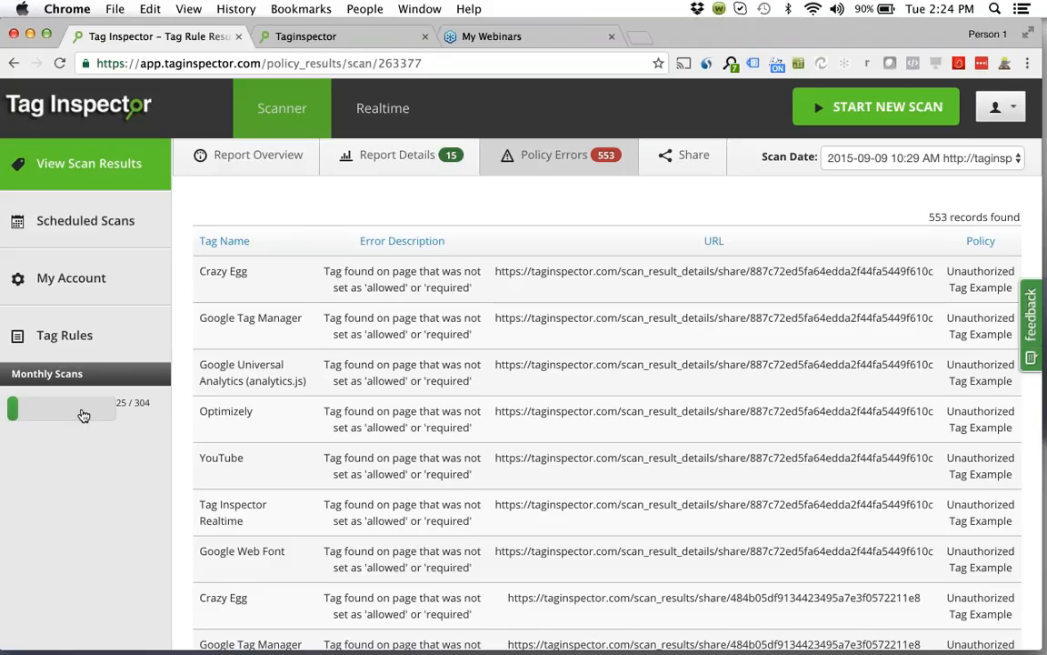
drag(118, 402, 155, 401)
click(111, 402)
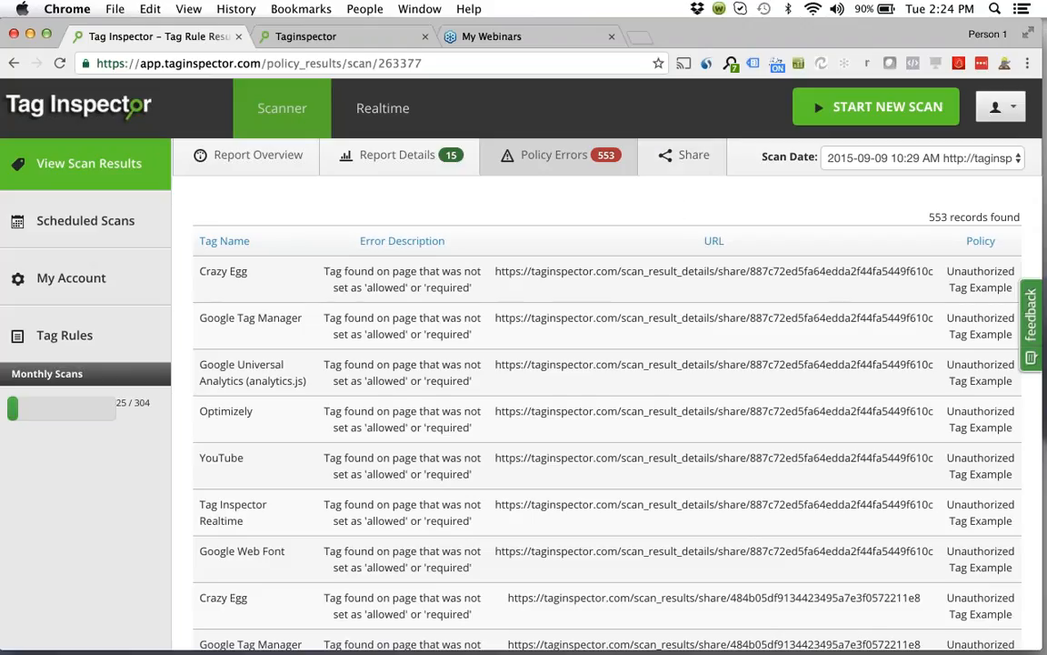
Step: Open the public share link for the report results, select the whole URL, and close the sharing dialog
click(686, 156)
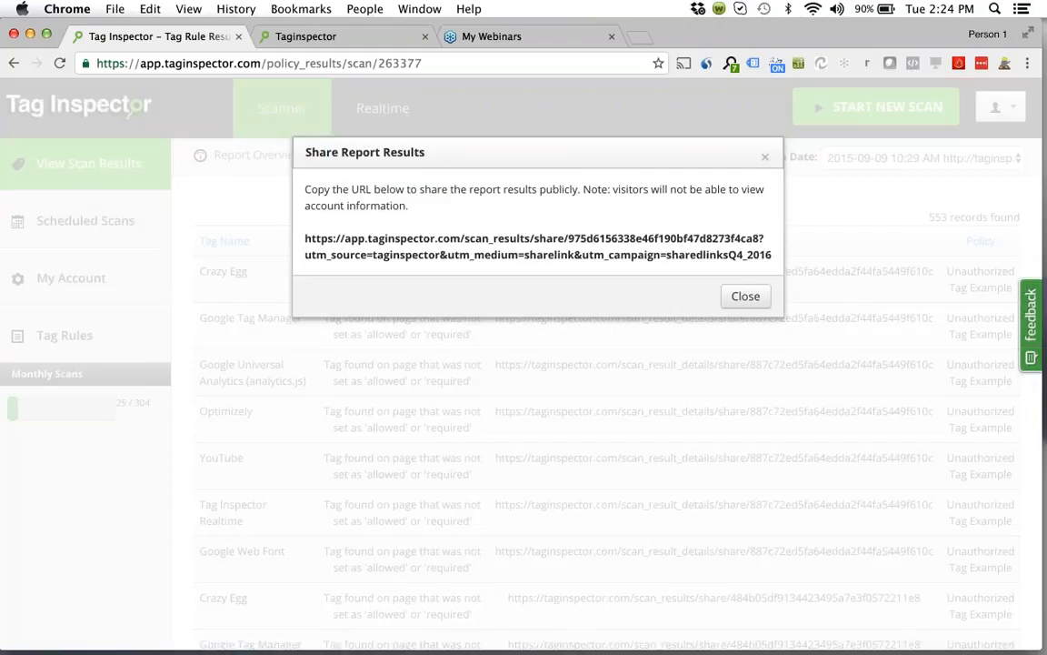
drag(305, 238, 760, 240)
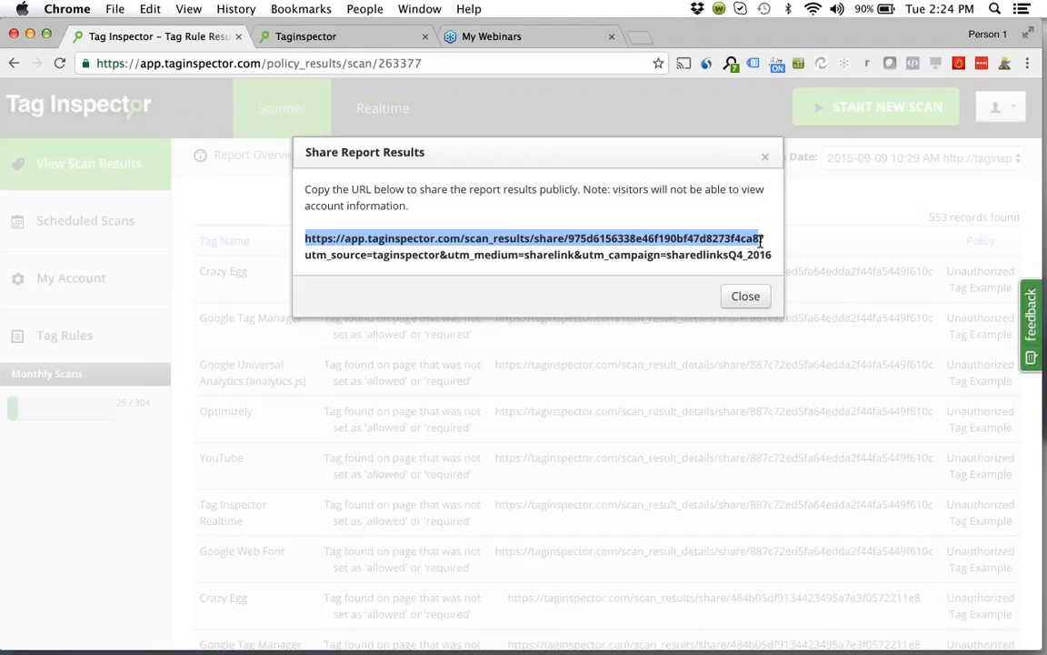
drag(772, 255, 291, 232)
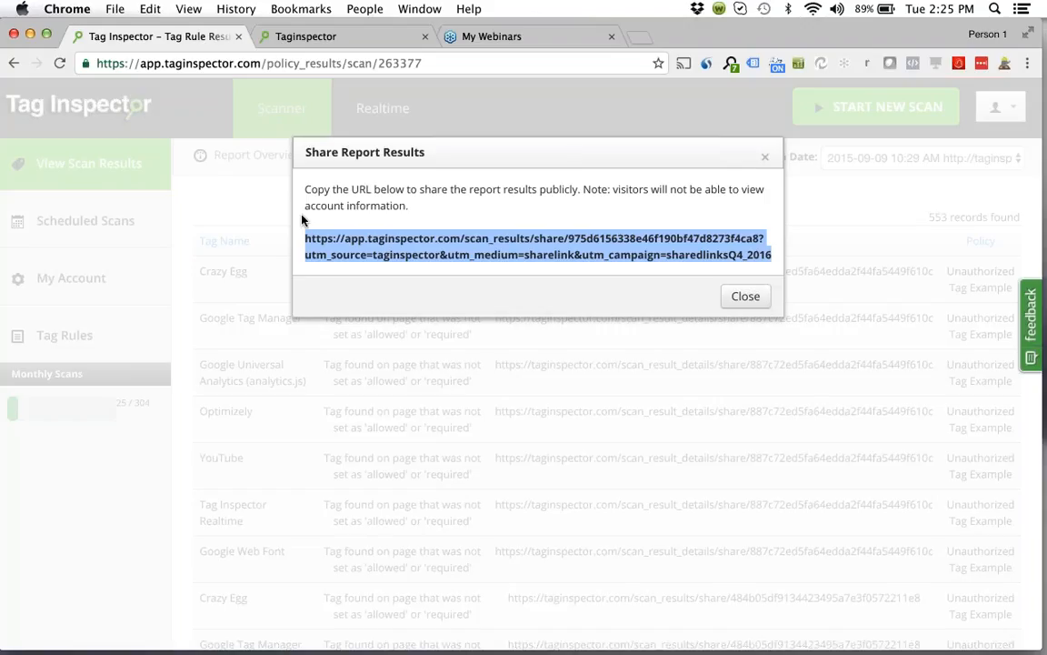
click(746, 297)
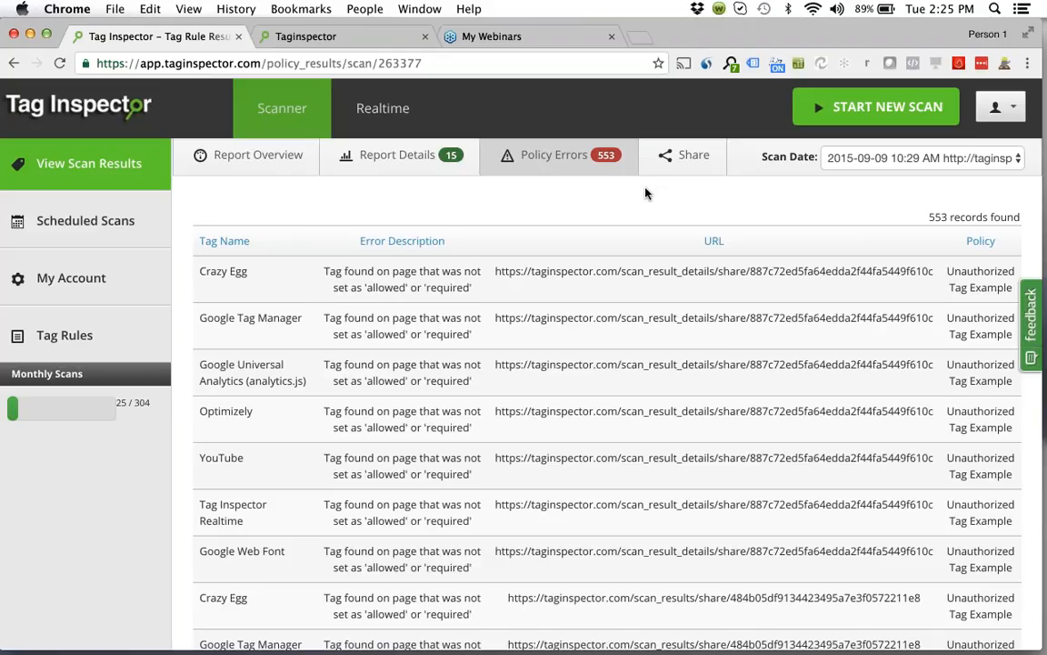
click(1030, 56)
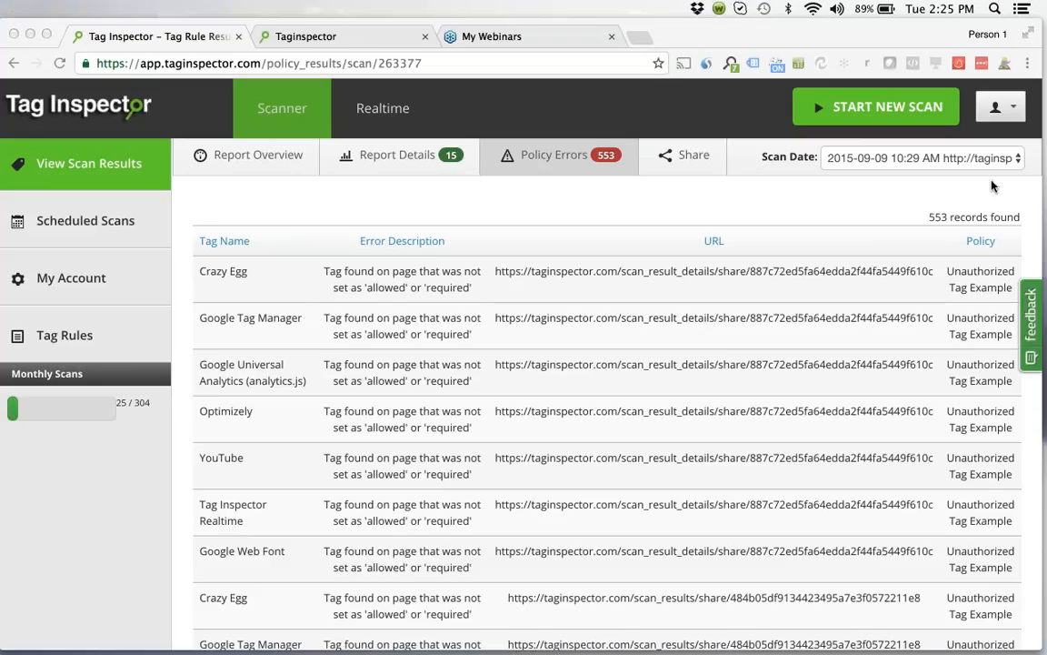